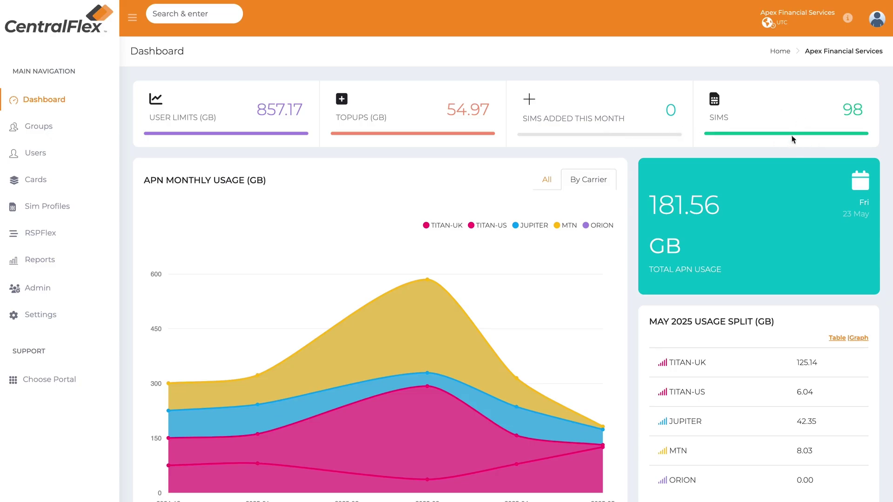
# - Switch the APN month usage chart to total usage across all carriers, then back to per-carrier
pyautogui.scroll(-1, 790, 138)
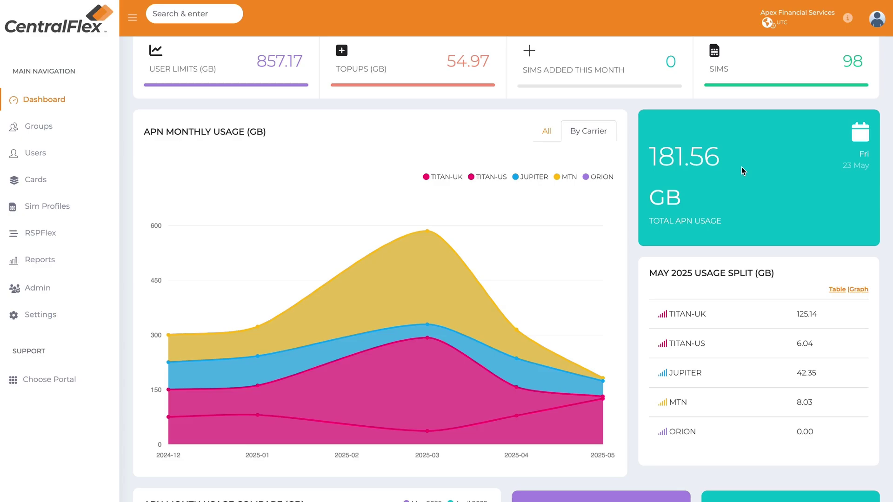
pyautogui.scroll(-1, 747, 180)
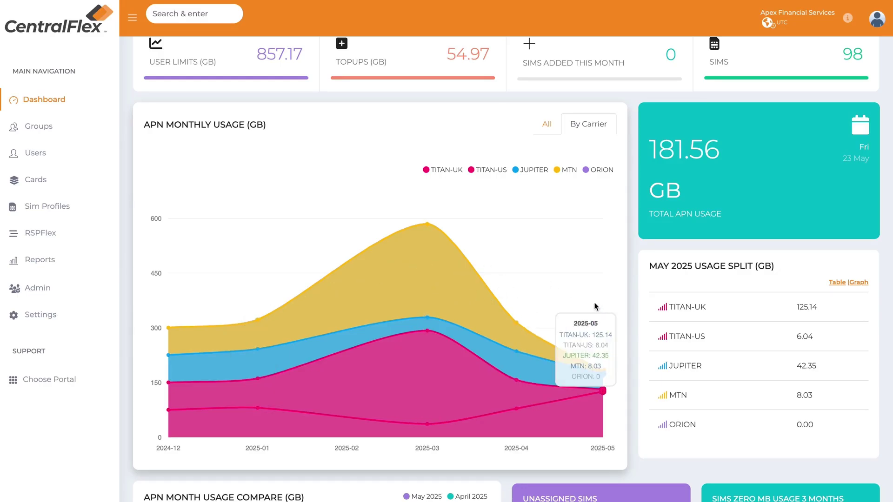
pyautogui.click(548, 132)
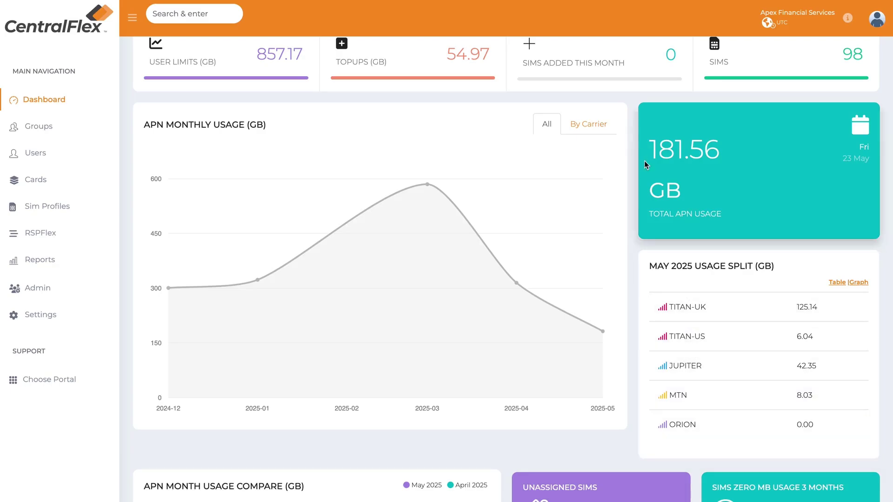
pyautogui.click(591, 124)
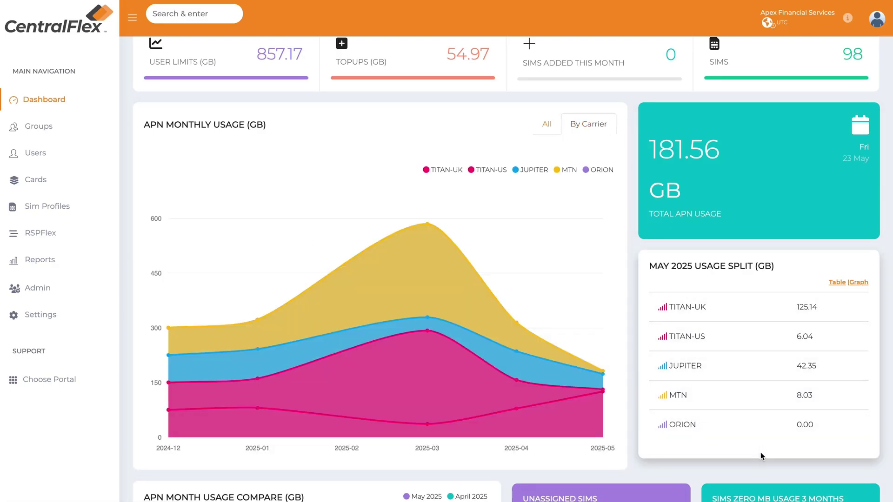
# - View the May usage split as a pie chart, restore table form, and reach the SIM status tiles
pyautogui.scroll(-1, 828, 435)
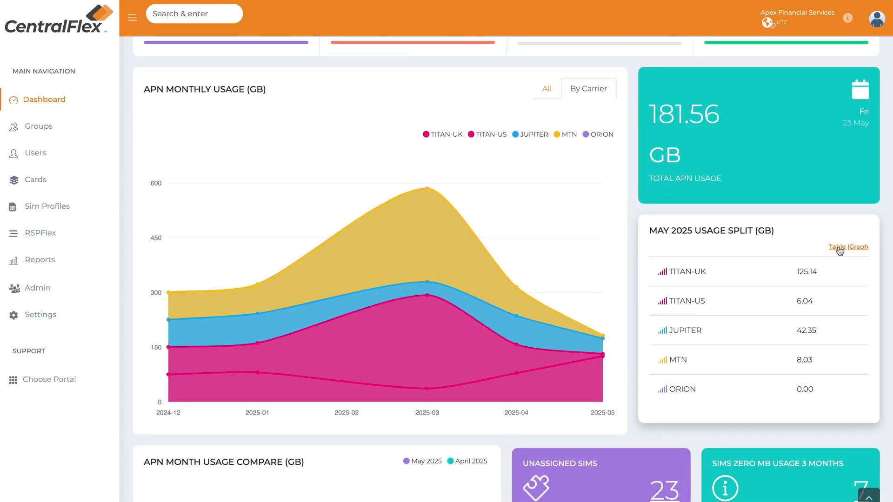
pyautogui.click(858, 248)
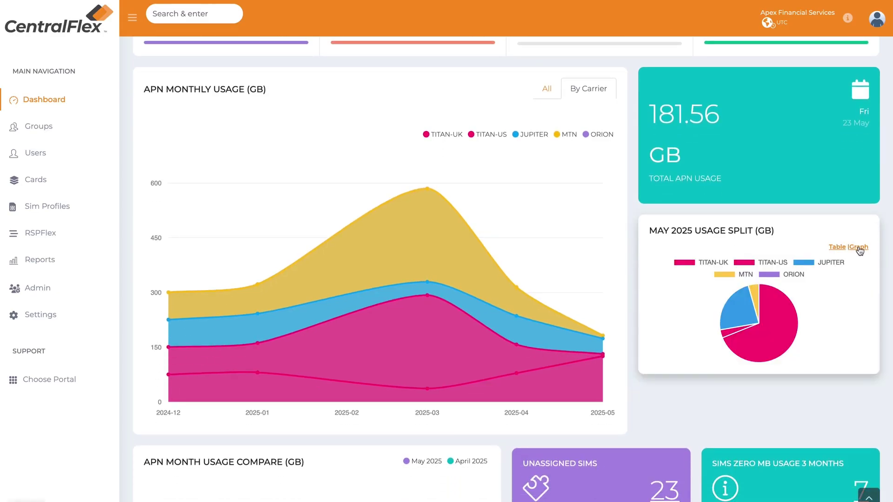
pyautogui.click(838, 248)
pyautogui.scroll(-5, 812, 285)
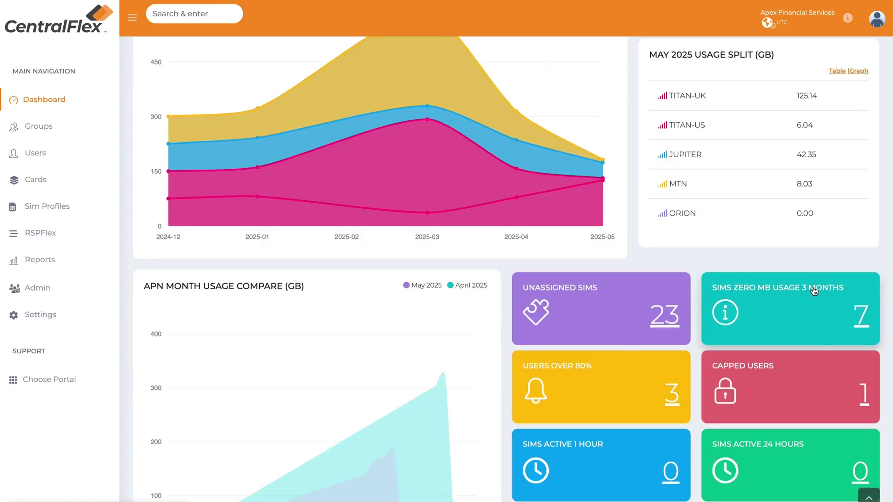
pyautogui.scroll(-2, 814, 292)
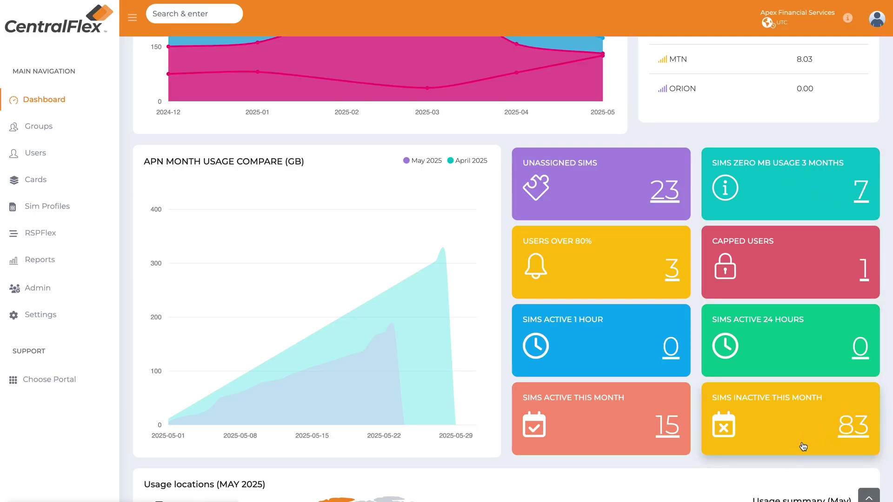
# - Scroll past the May usage locations map until the May 2025 Daily APN Usage chart fills the view
pyautogui.scroll(-8, 803, 447)
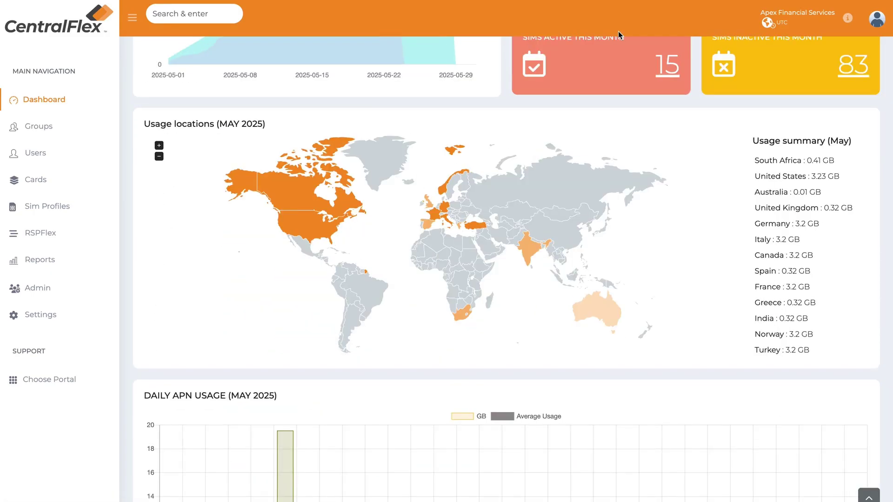
pyautogui.scroll(-1, 535, 116)
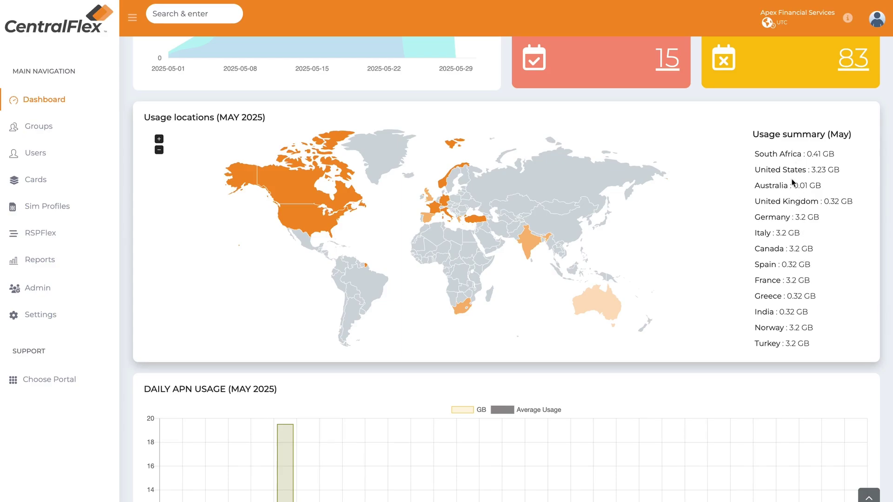
pyautogui.scroll(-5, 686, 384)
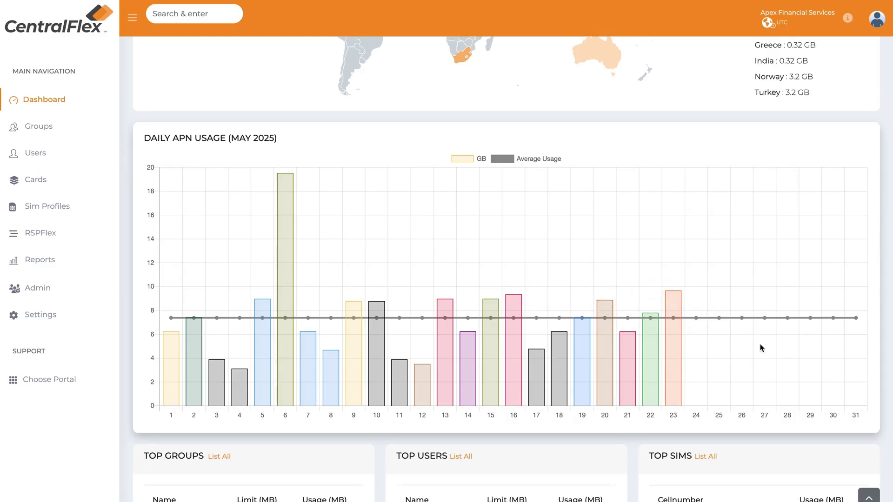
# - Scan the Top Groups, Top Users and Top SIMs tables, inspect a limit bar, then return to the top
pyautogui.scroll(-6, 747, 340)
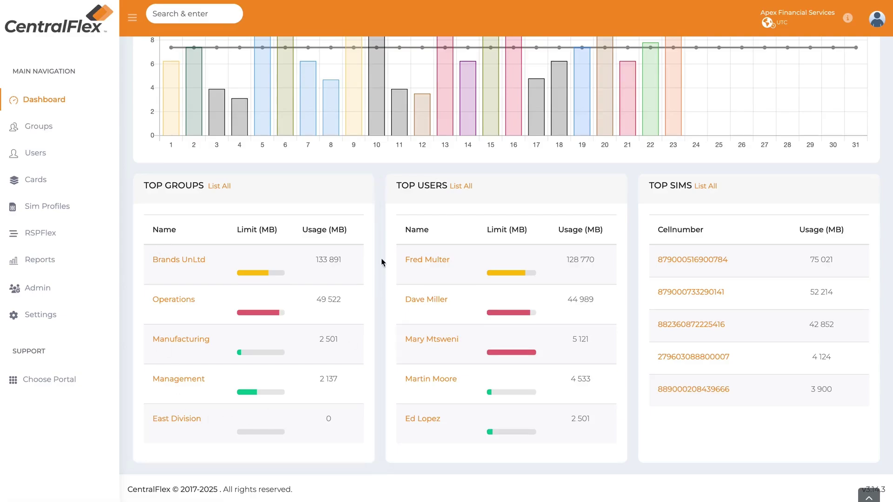
pyautogui.moveTo(242, 384)
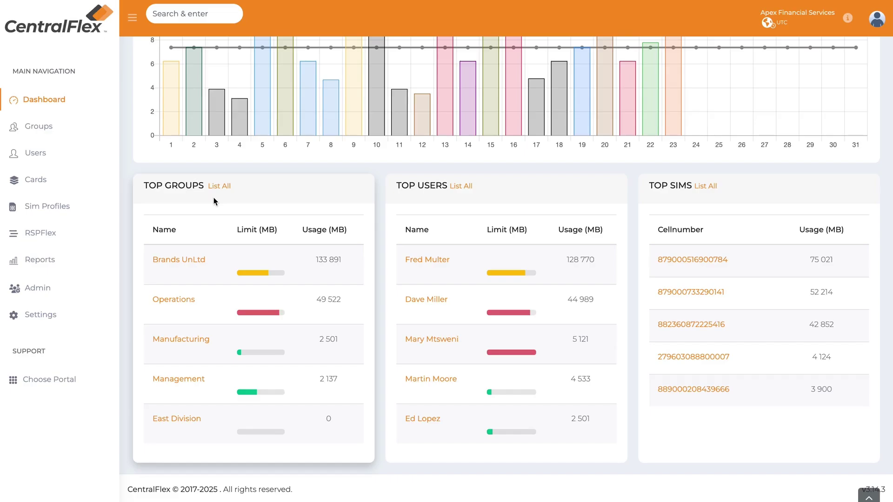
pyautogui.scroll(20, 213, 198)
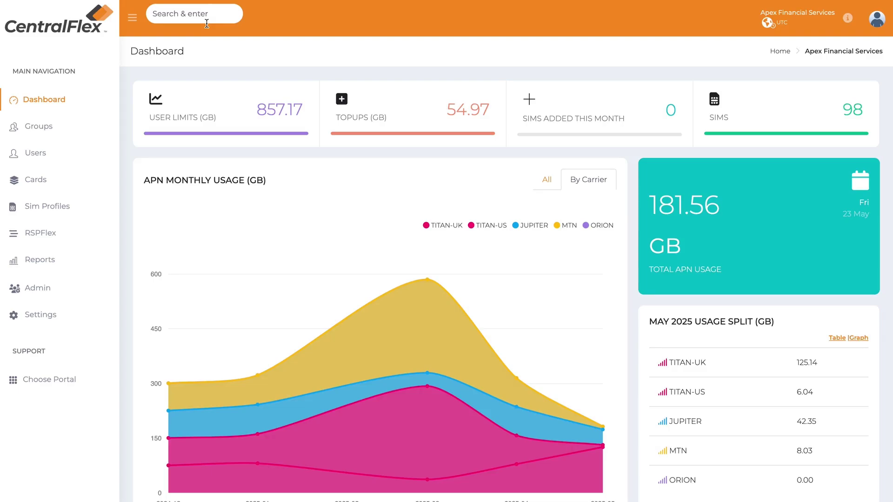
# - Search the portal for 'operations' and then '0784', dismissing each suggestion list
pyautogui.click(206, 21)
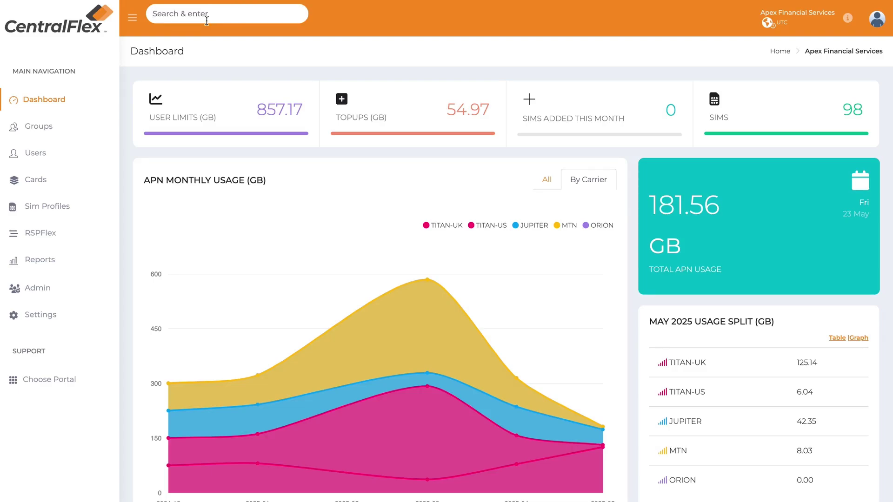
pyautogui.write('operations')
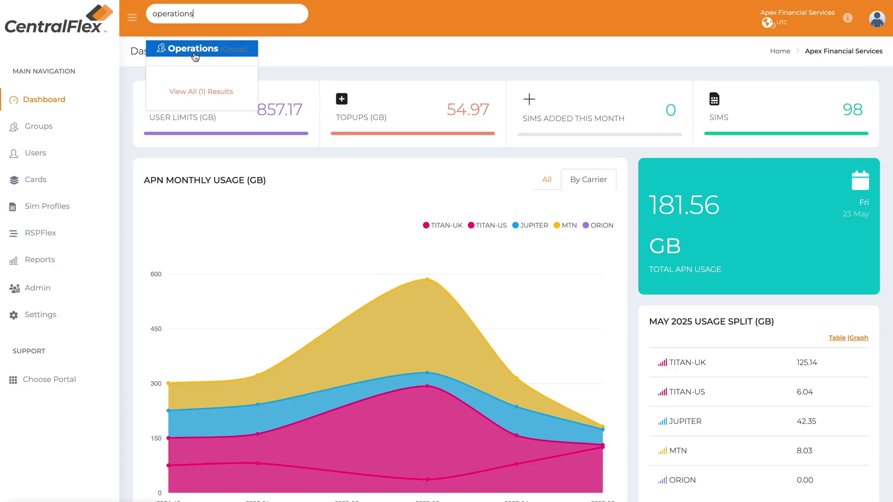
pyautogui.click(301, 62)
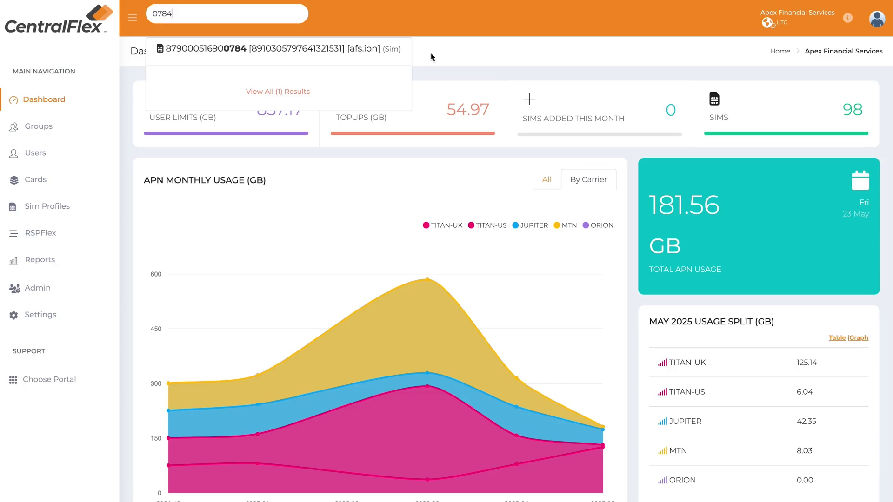
pyautogui.click(431, 52)
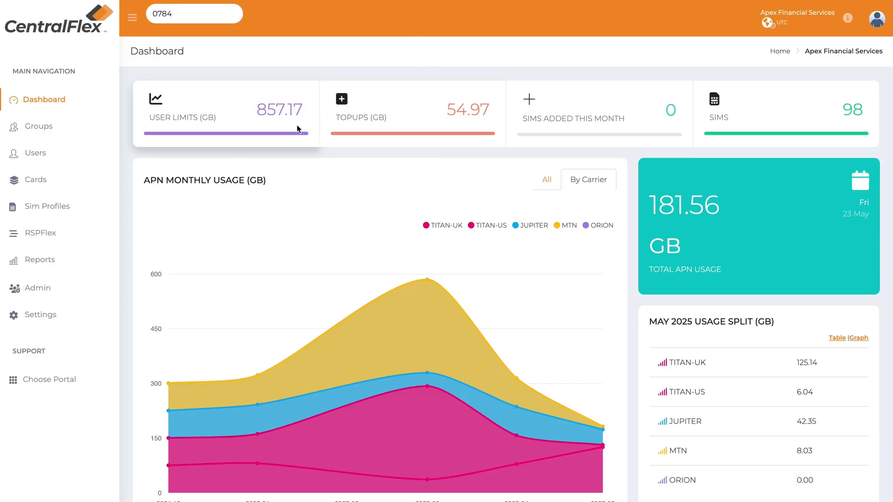
pyautogui.click(41, 129)
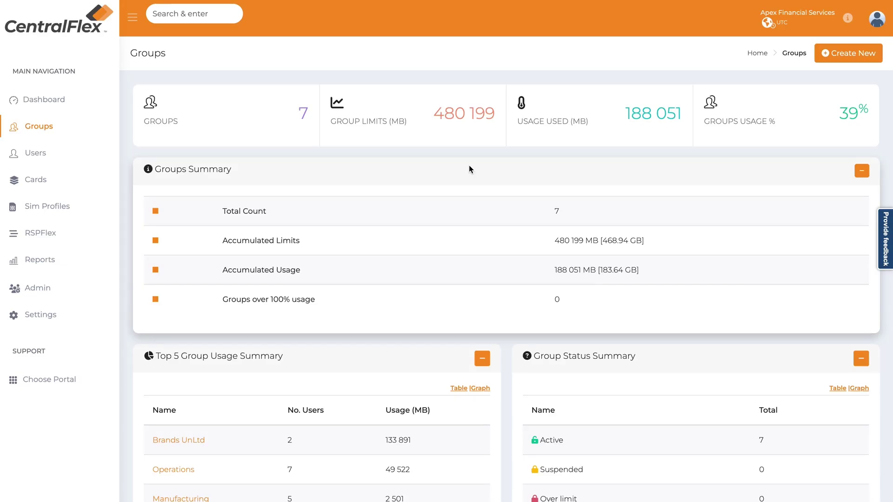
pyautogui.scroll(-10, 466, 172)
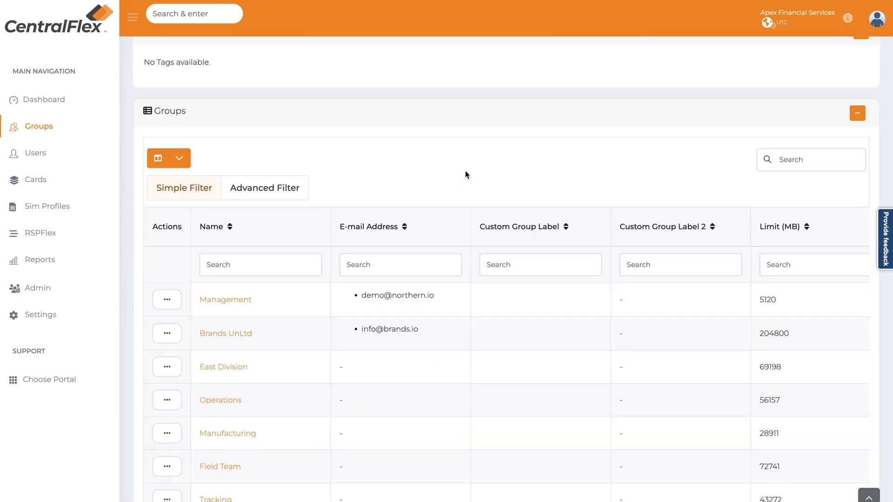
pyautogui.scroll(-2, 465, 175)
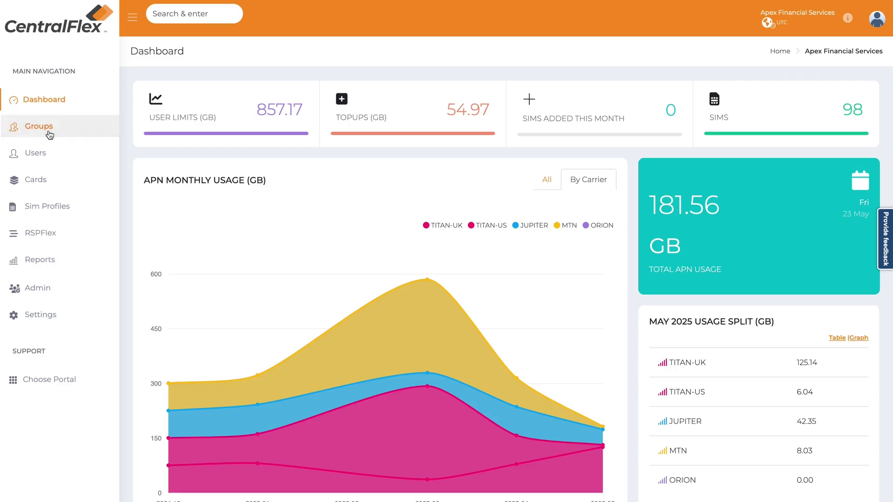
pyautogui.click(49, 133)
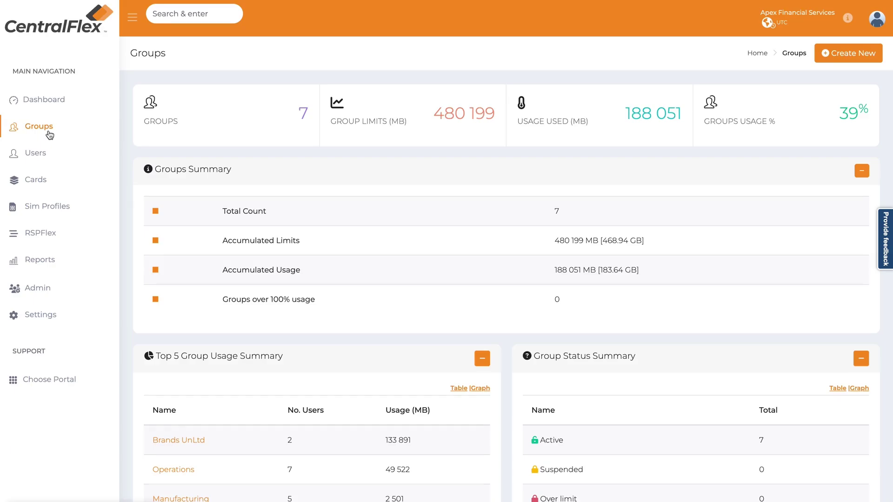
pyautogui.scroll(-3, 281, 269)
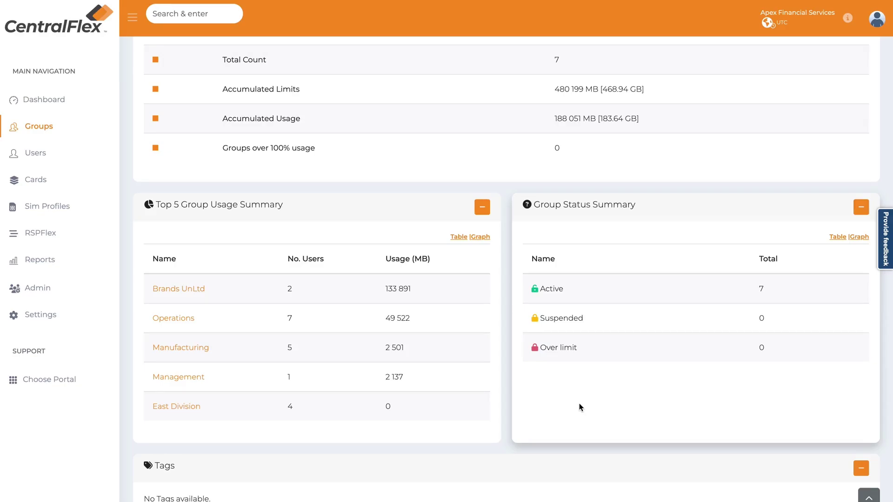
pyautogui.scroll(-10, 615, 381)
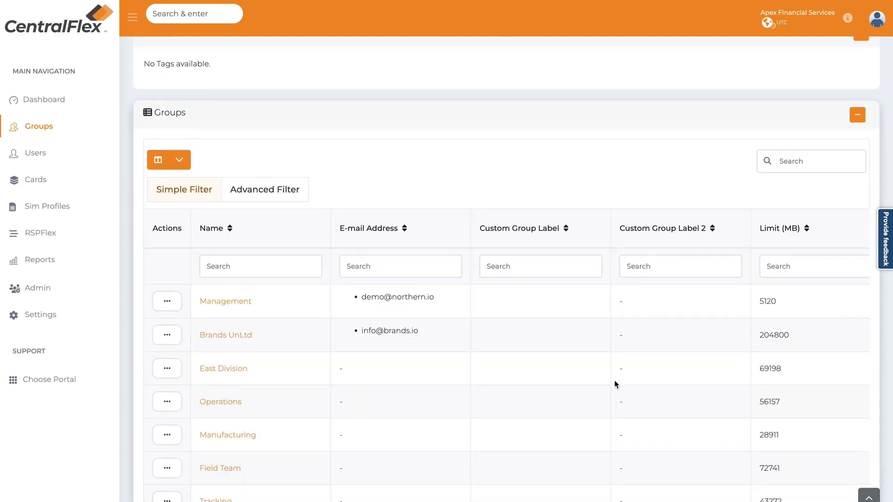
pyautogui.scroll(1, 386, 239)
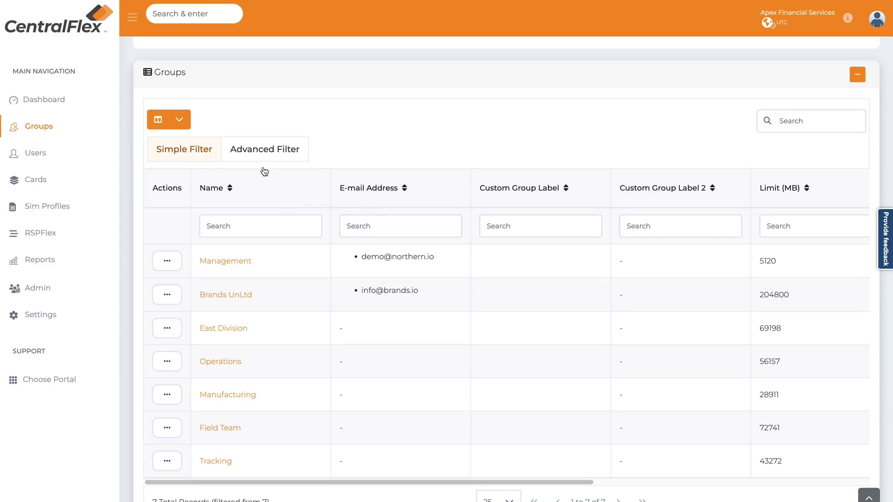
# - Untick E-mail Address, Custom Group Label and Custom Group Label 2 in the Groups column list
pyautogui.click(179, 121)
pyautogui.scroll(1, 182, 207)
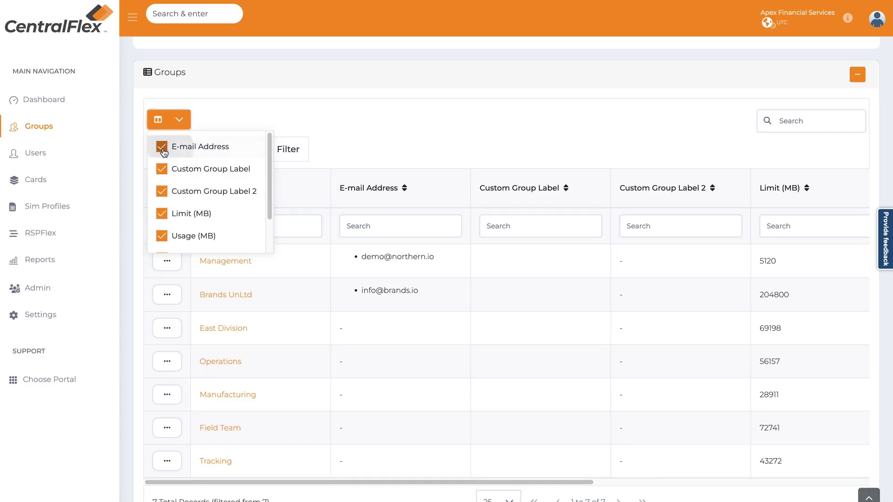
pyautogui.click(162, 148)
pyautogui.click(161, 169)
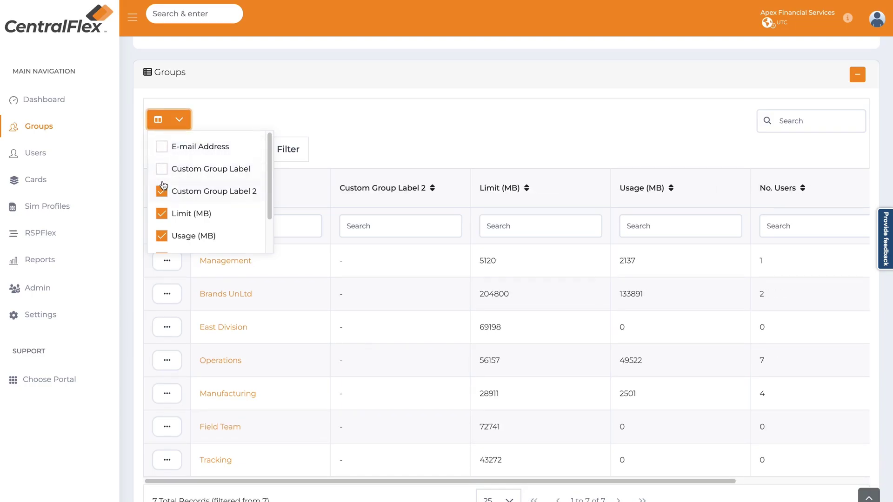
pyautogui.click(162, 192)
pyautogui.scroll(-2, 179, 236)
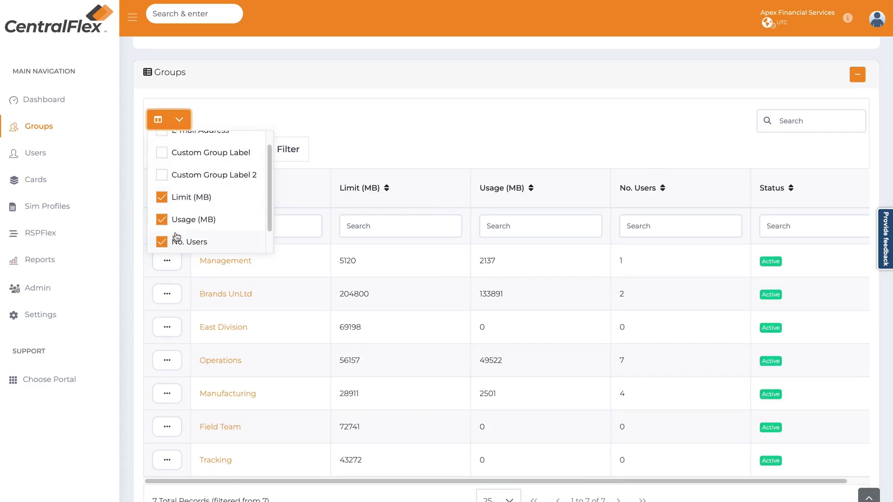
pyautogui.click(501, 126)
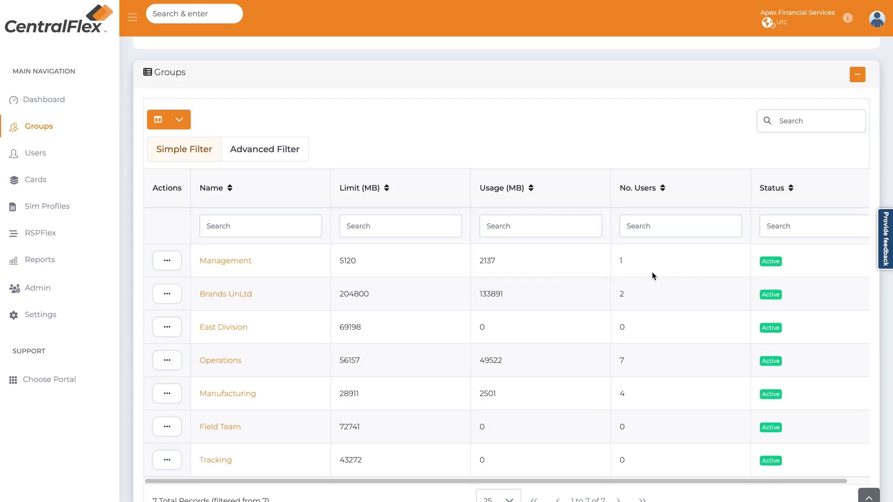
pyautogui.scroll(-2, 653, 275)
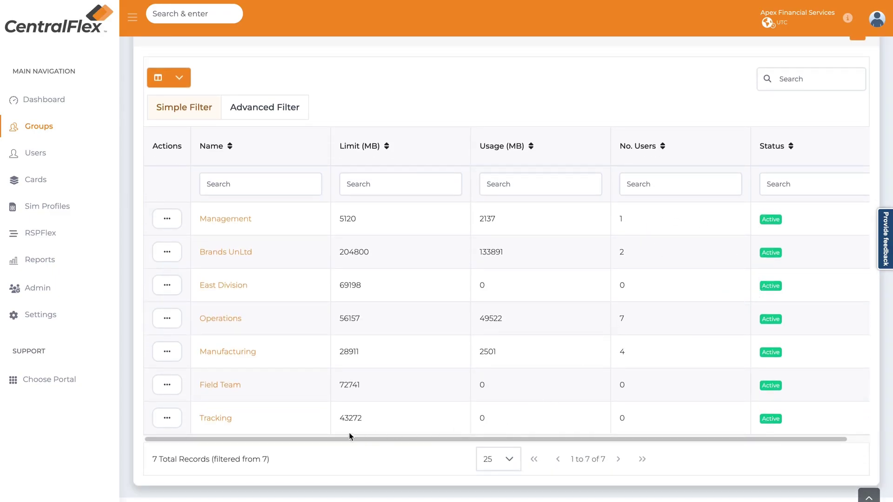
pyautogui.moveTo(342, 440); pyautogui.dragTo(301, 441)
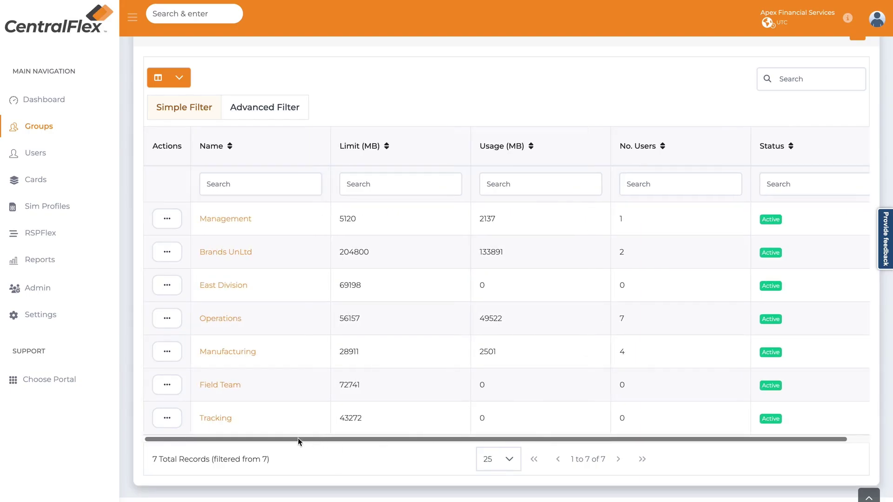
pyautogui.click(167, 219)
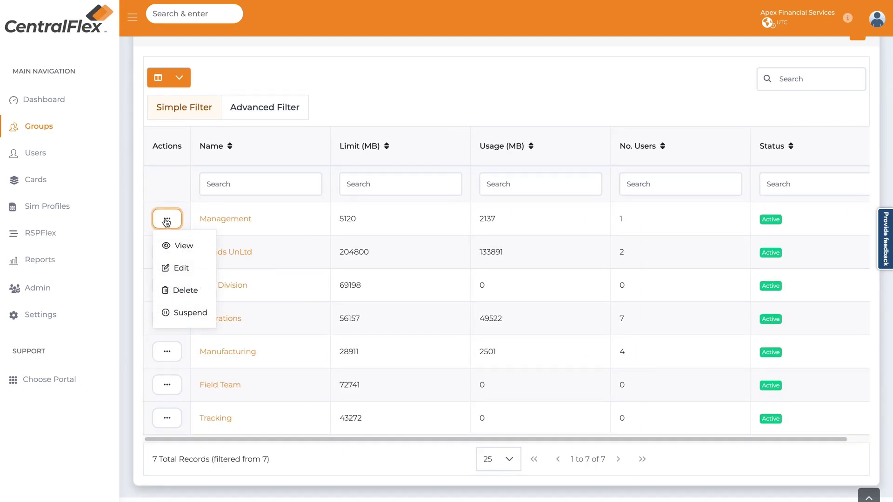
pyautogui.click(193, 320)
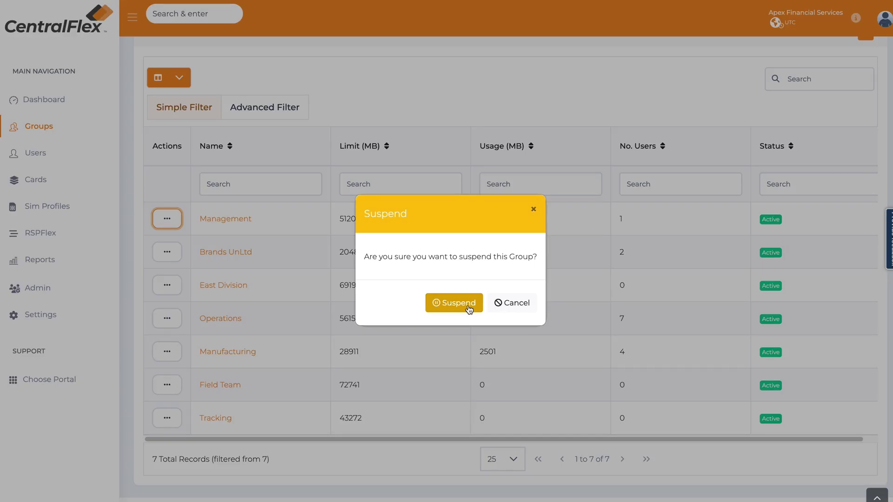
pyautogui.click(511, 307)
pyautogui.scroll(10, 503, 253)
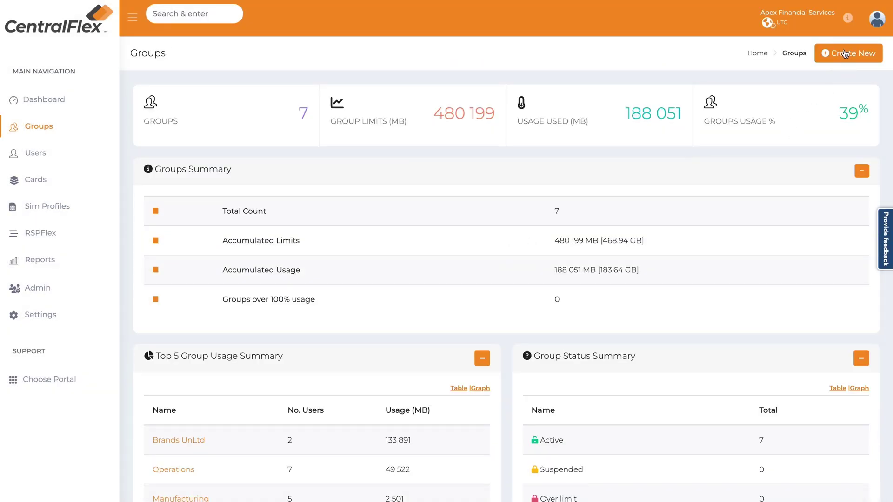
# - Fill in a new group: Name 'Remote Support', group limit 10240 MB, Custom Group Label SUP001
pyautogui.click(845, 57)
pyautogui.click(368, 88)
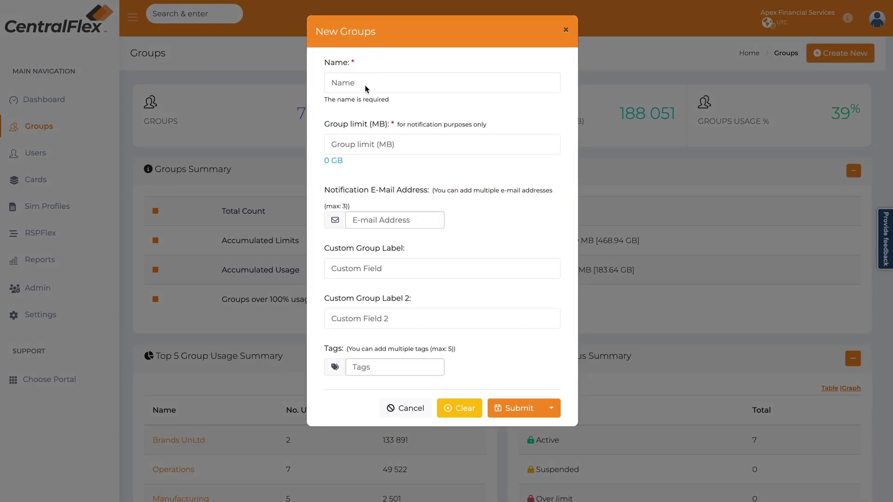
pyautogui.write('Remote')
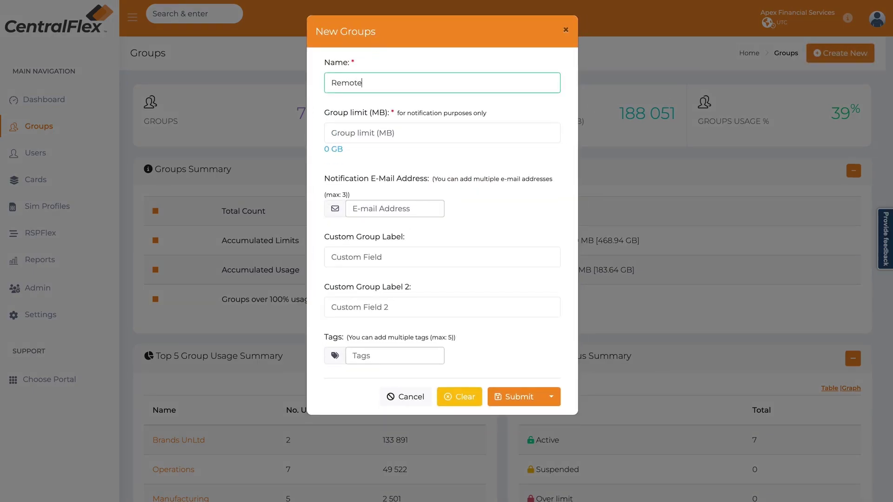
pyautogui.write(' Support')
pyautogui.click(332, 133)
pyautogui.write('1024')
pyautogui.write('0')
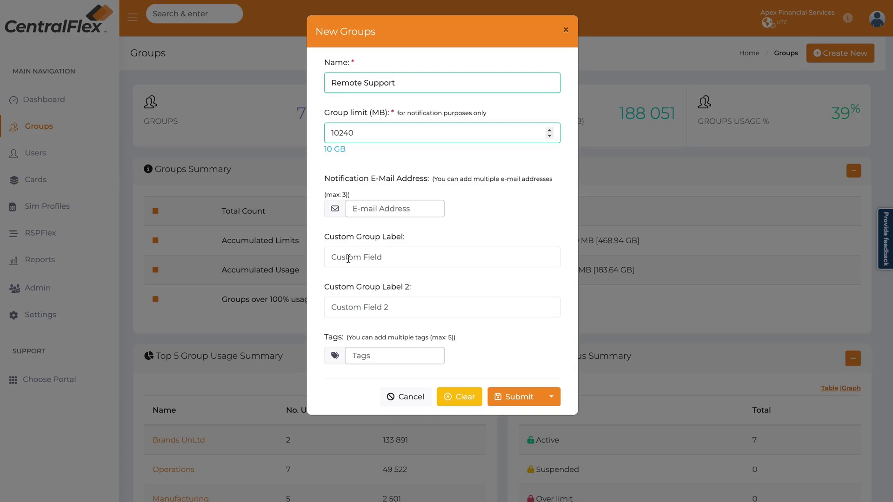
pyautogui.click(348, 259)
pyautogui.write('SUP001')
# - Submit the Remote Support group and scroll through its View Group page before returning to Groups
pyautogui.click(516, 397)
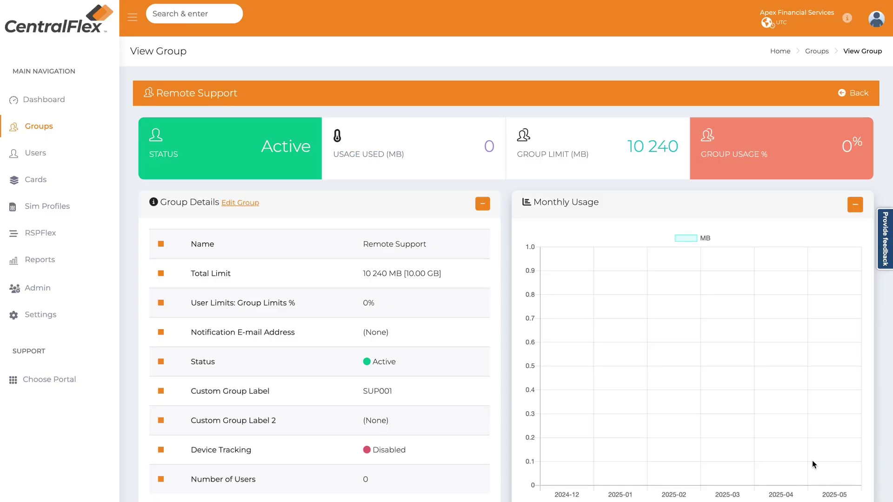
pyautogui.scroll(-5, 766, 325)
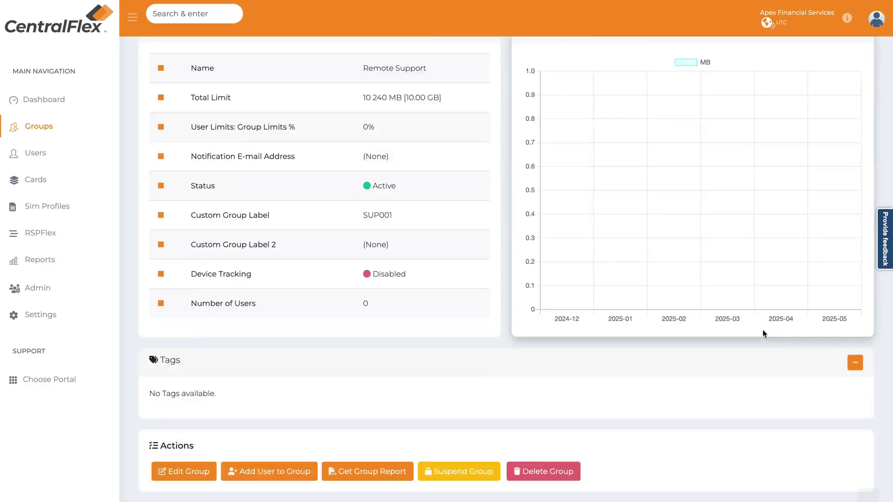
pyautogui.scroll(-9, 732, 325)
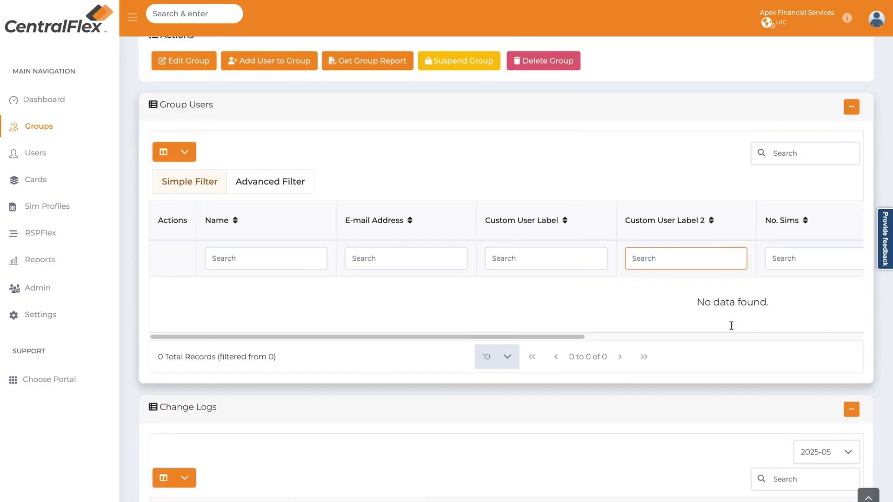
pyautogui.scroll(15, 694, 357)
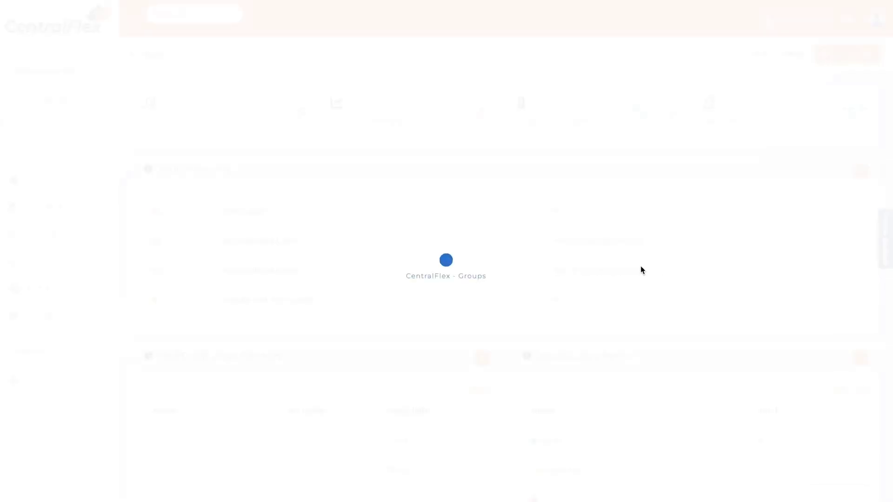
# - Scroll to the Top 5 Group Usage Summary and follow the Operations link
pyautogui.scroll(-1, 588, 283)
pyautogui.scroll(-3, 588, 283)
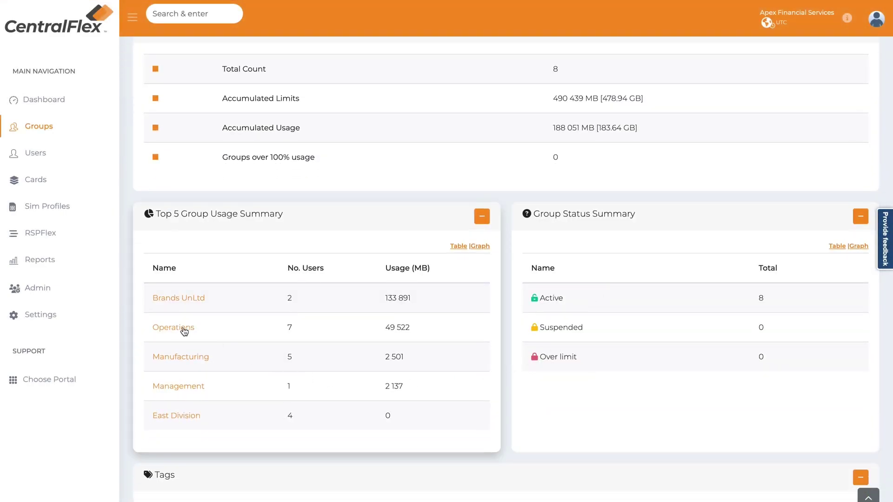
pyautogui.click(177, 328)
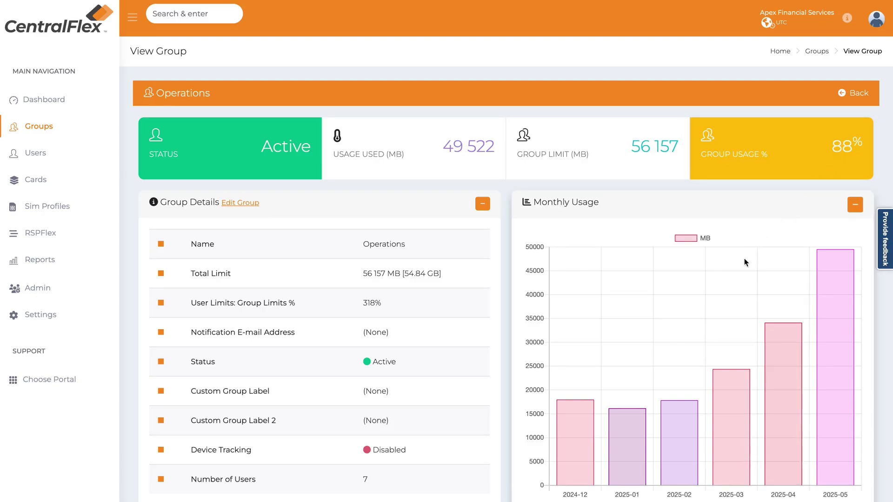
pyautogui.moveTo(382, 303); pyautogui.dragTo(363, 306)
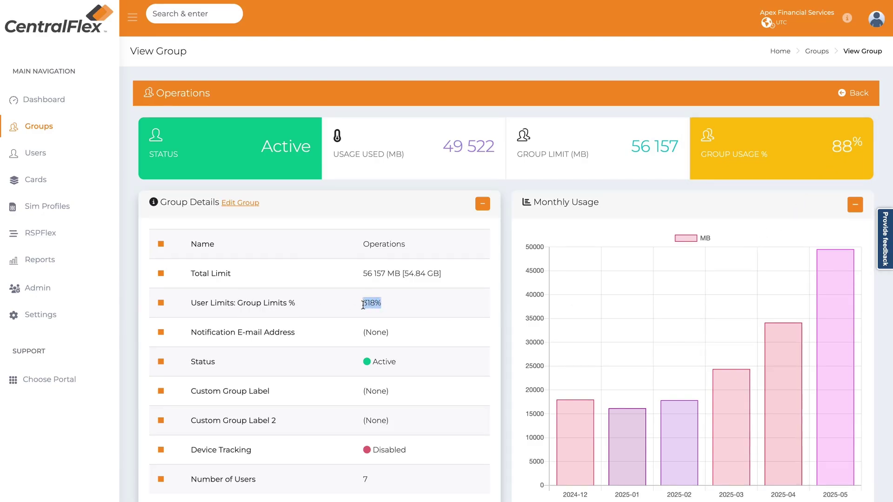
pyautogui.click(361, 308)
pyautogui.scroll(-10, 384, 298)
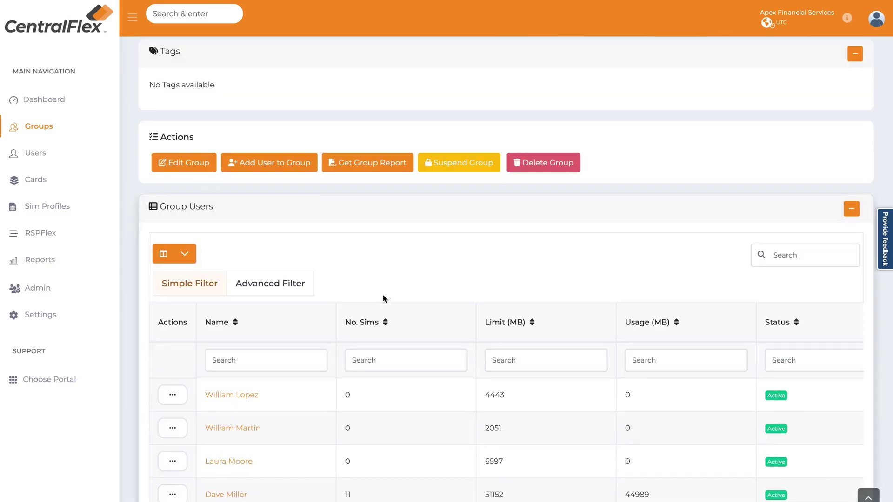
pyautogui.scroll(-2, 383, 302)
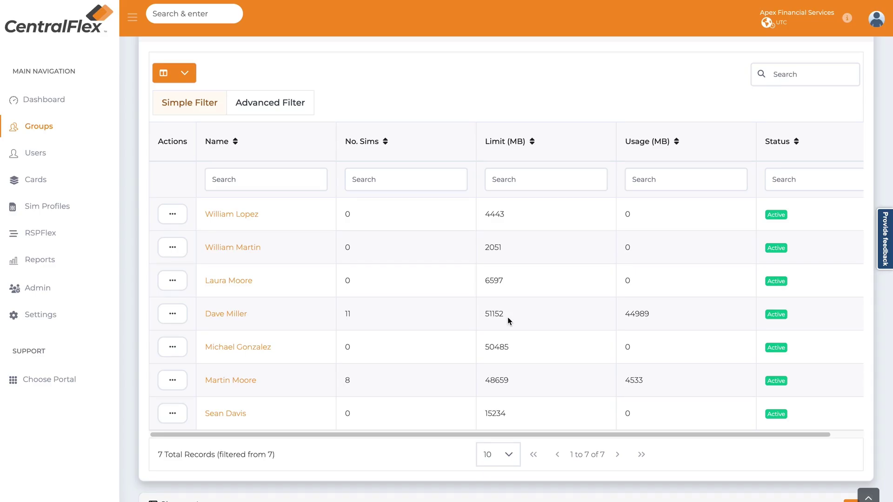
pyautogui.click(500, 353)
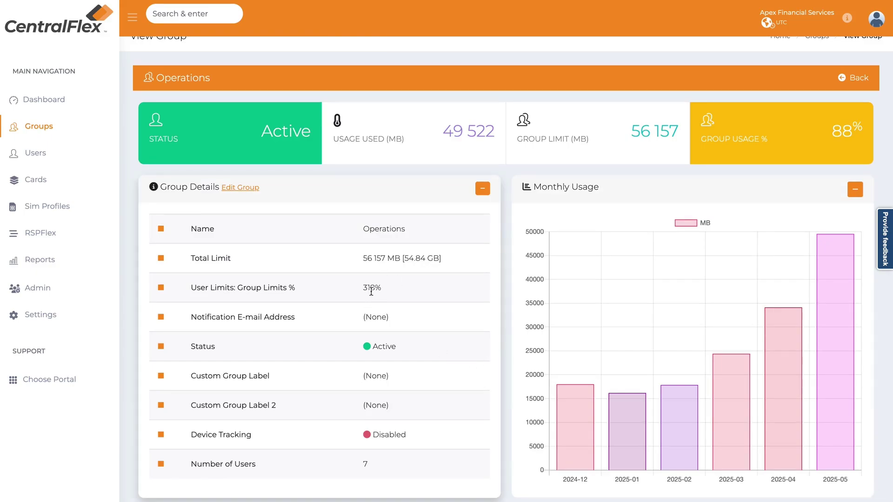
# - Highlight the 318% user limits value, then scroll down to Tags, Actions and Group Users
pyautogui.moveTo(359, 292); pyautogui.dragTo(398, 292)
pyautogui.click(451, 344)
pyautogui.scroll(-1, 451, 344)
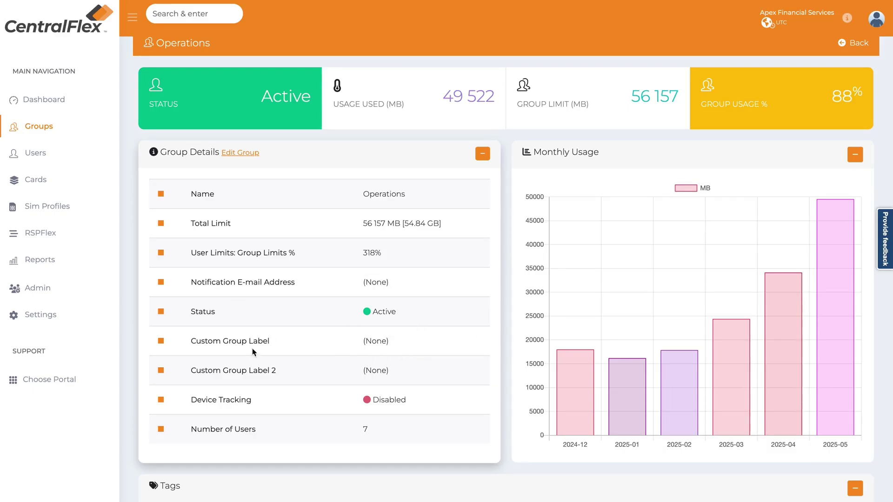
pyautogui.scroll(-1, 400, 370)
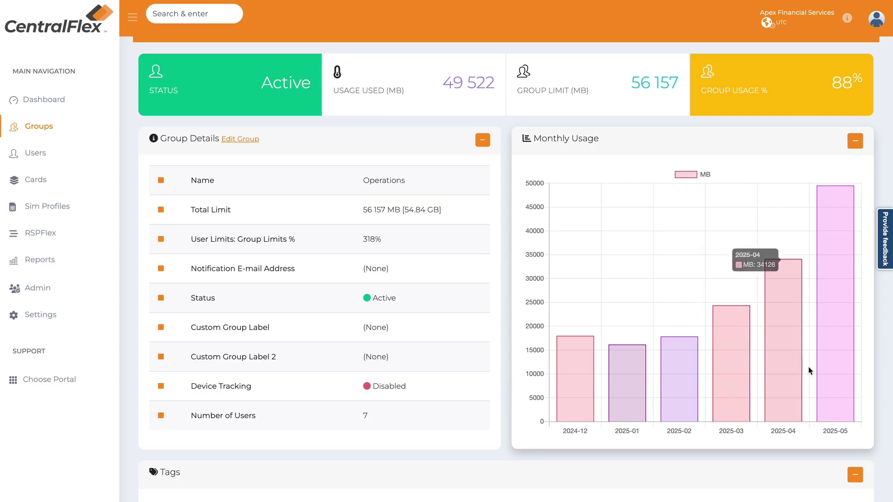
pyautogui.scroll(-7, 560, 405)
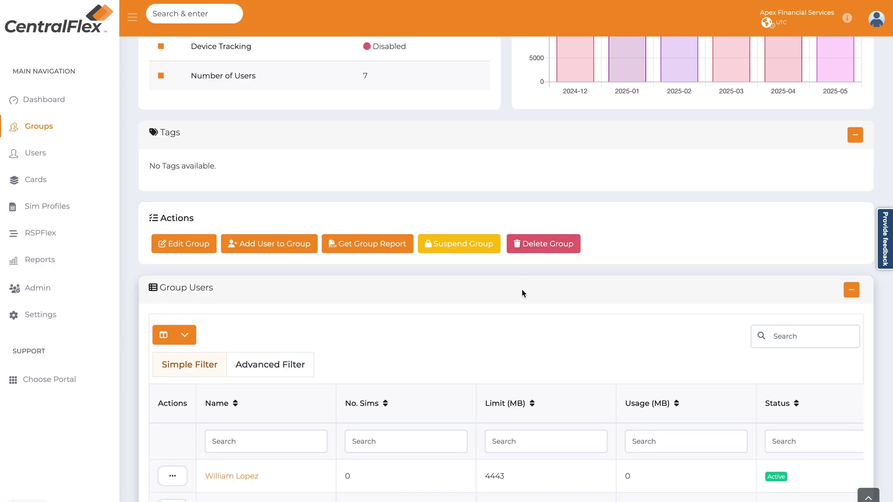
# - Glance at the Group Users column chooser, then switch the user table to Advanced Filter mode
pyautogui.scroll(-5, 520, 292)
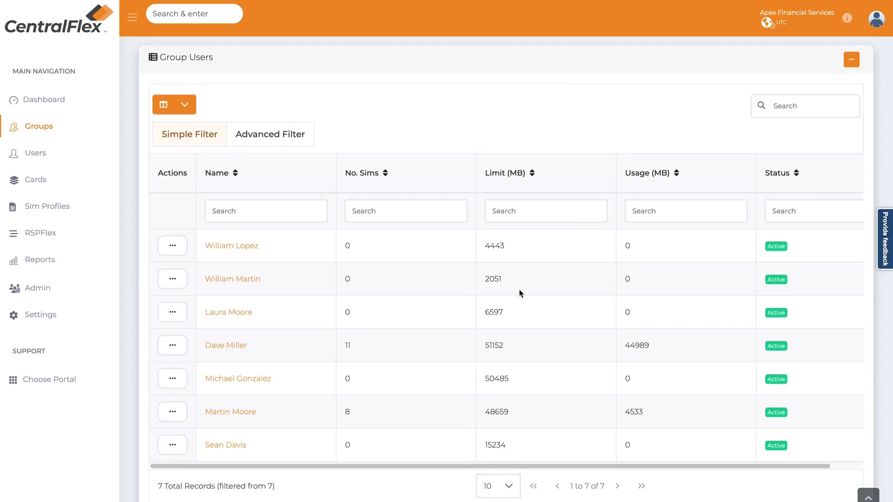
pyautogui.click(161, 108)
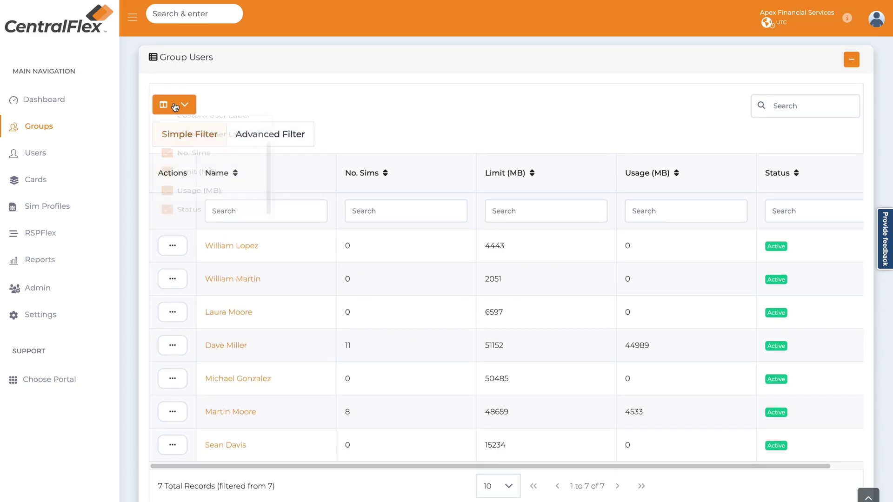
pyautogui.scroll(-3, 191, 193)
pyautogui.scroll(3, 195, 200)
pyautogui.scroll(-3, 189, 199)
pyautogui.click(376, 138)
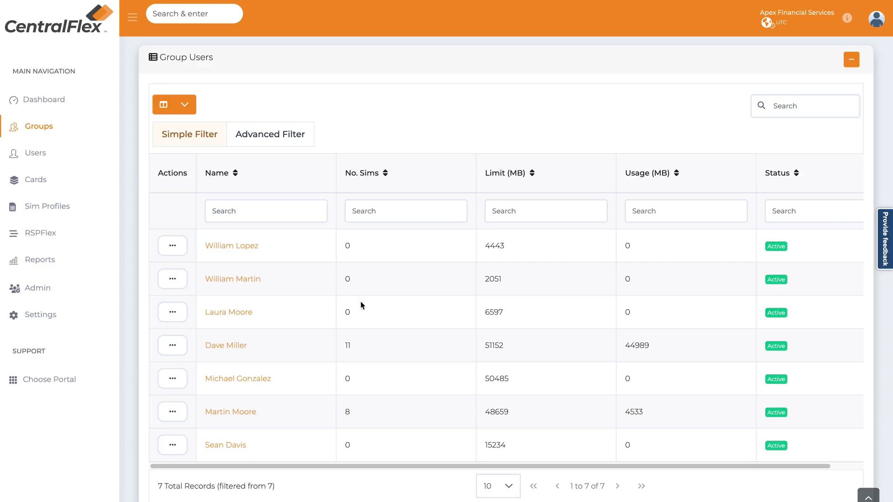
pyautogui.click(260, 142)
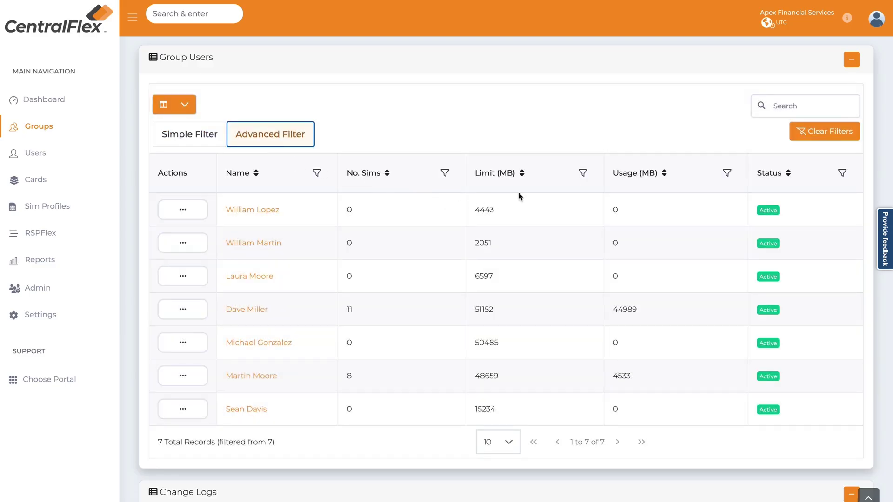
# - Sort users by usage highest first, filter Usage equal to 0, then remove that filter
pyautogui.click(318, 174)
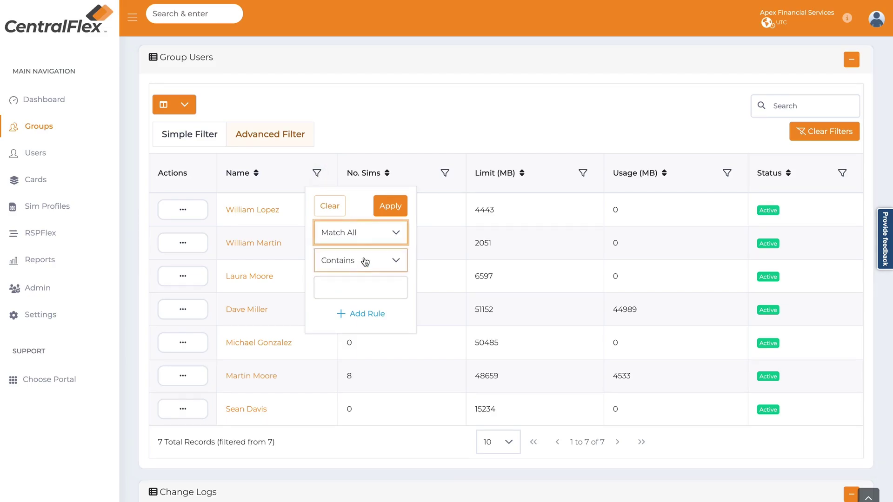
pyautogui.click(658, 174)
pyautogui.click(659, 174)
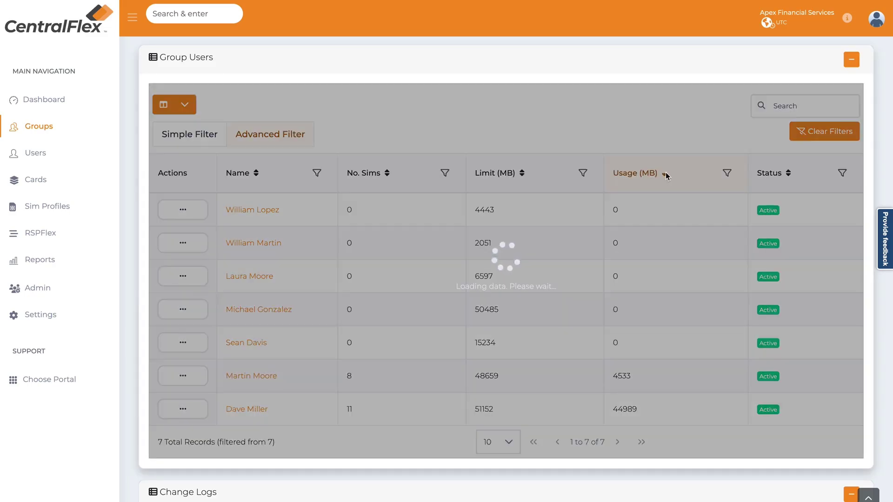
pyautogui.click(728, 173)
pyautogui.click(753, 285)
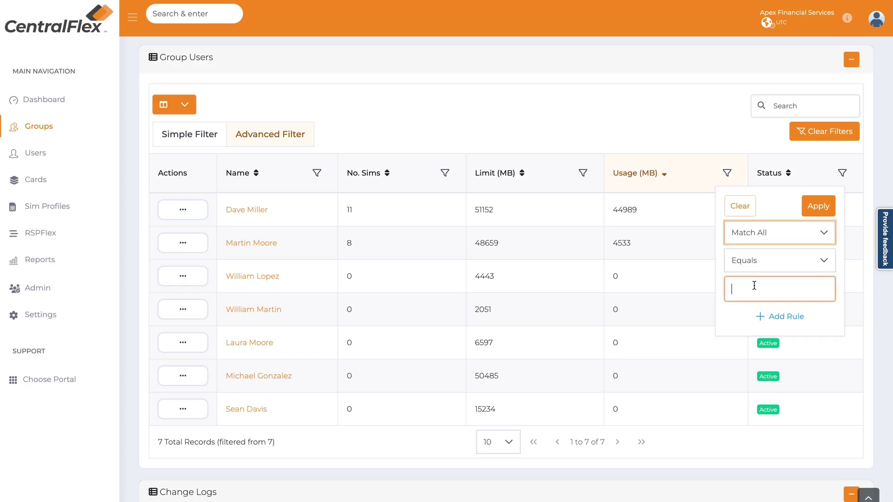
pyautogui.write('0')
pyautogui.click(813, 207)
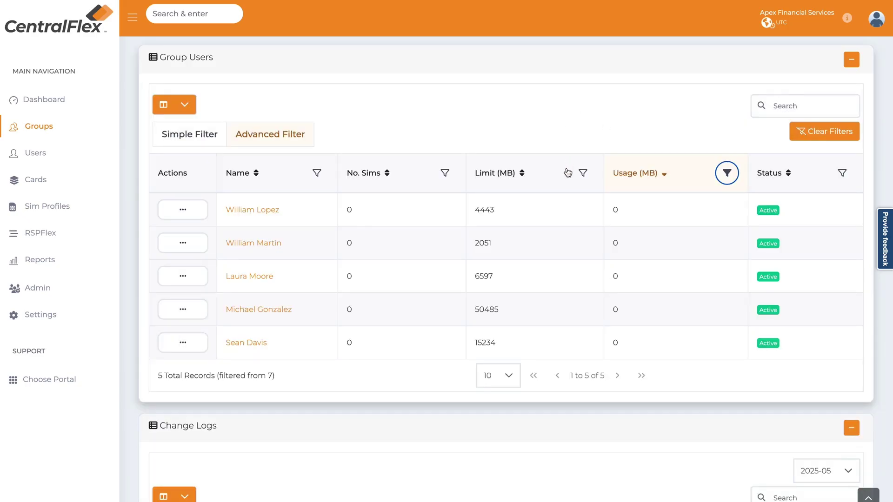
pyautogui.click(728, 176)
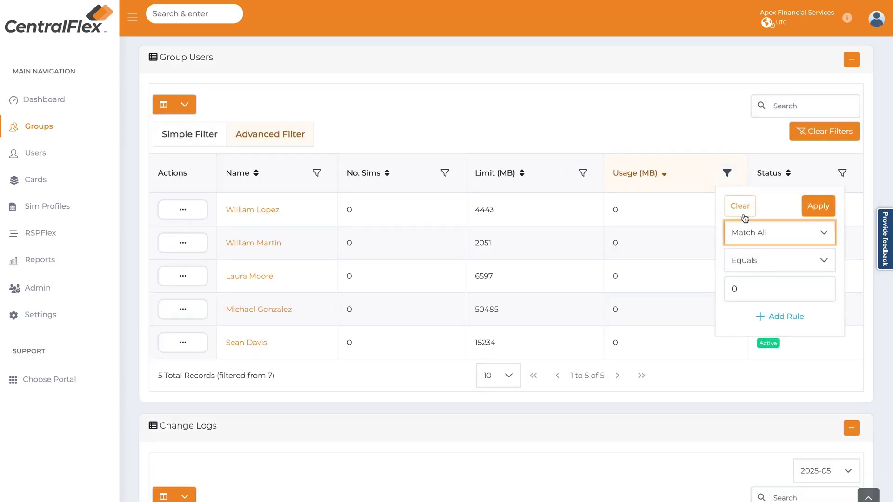
pyautogui.click(749, 211)
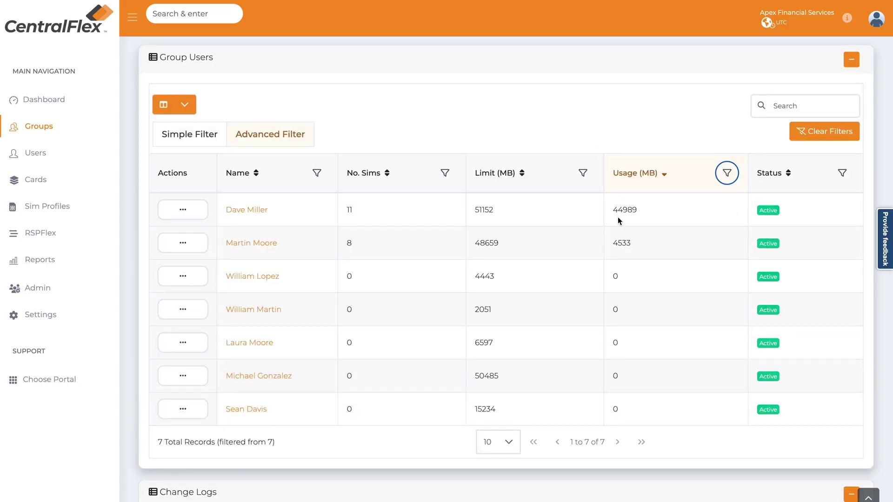
# - Filter Status to Capped instead of Active, then clear all filters so all 7 users show
pyautogui.click(842, 173)
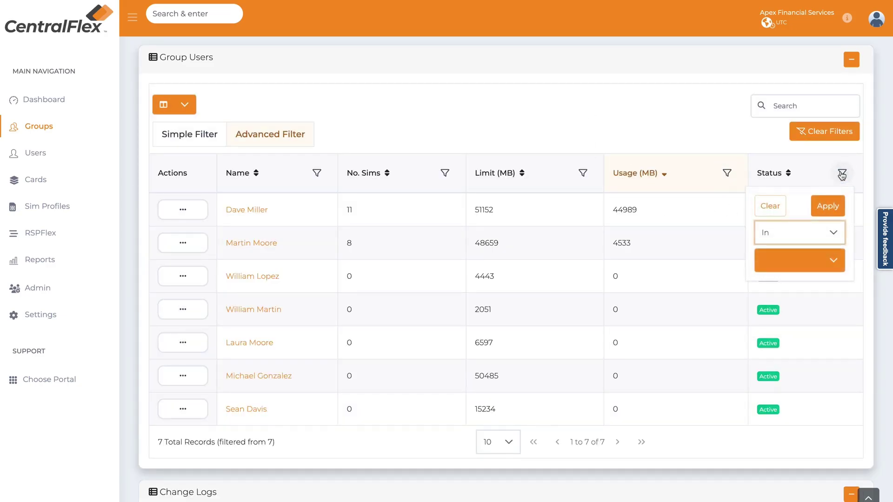
pyautogui.click(832, 233)
pyautogui.click(830, 259)
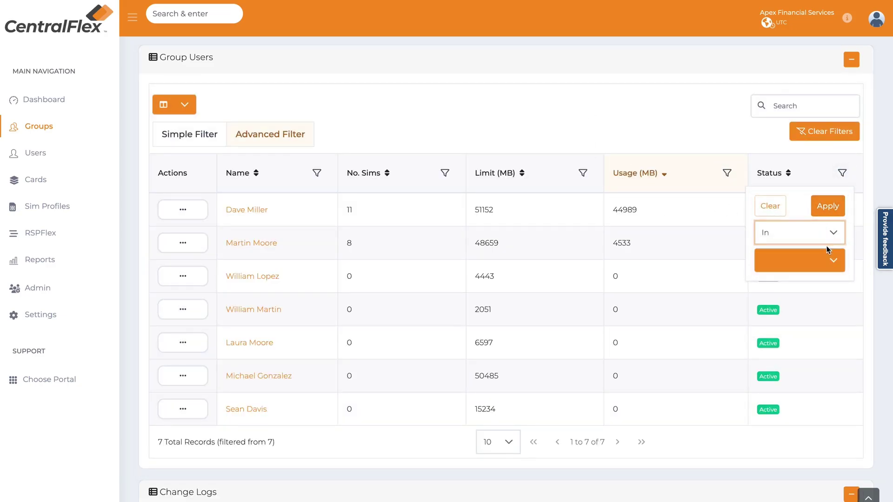
pyautogui.click(828, 265)
pyautogui.click(770, 290)
pyautogui.click(769, 354)
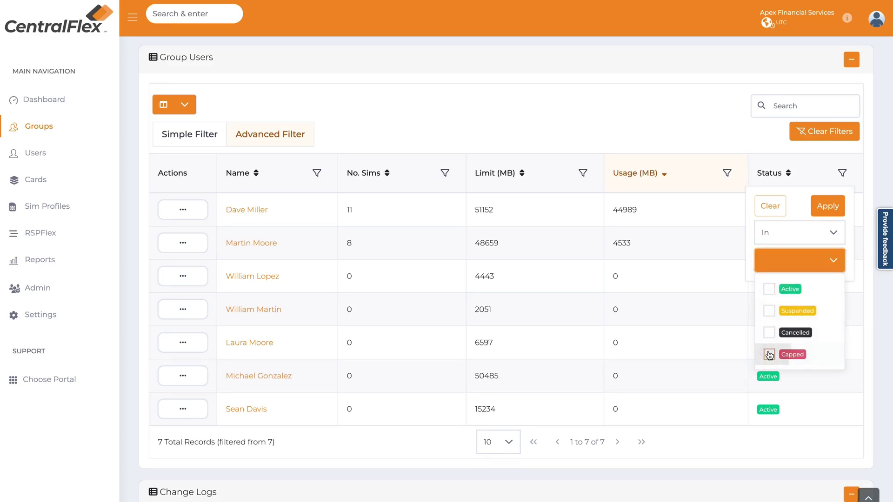
pyautogui.click(830, 208)
pyautogui.click(832, 127)
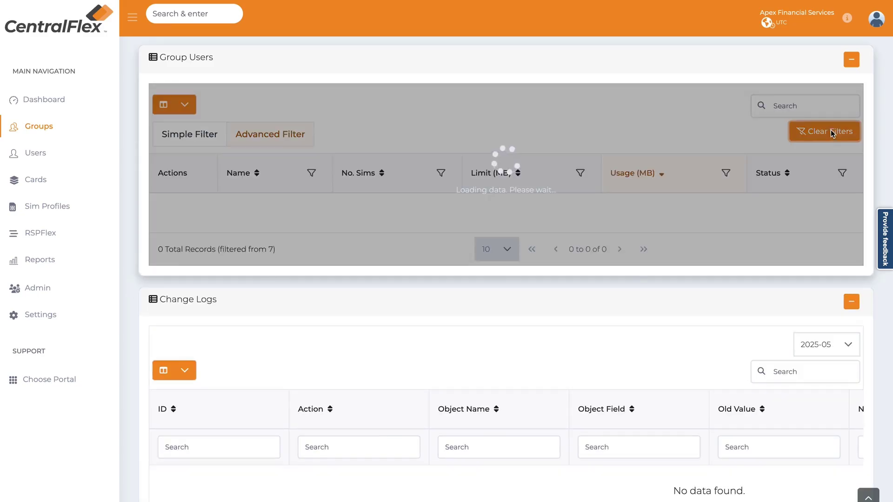
pyautogui.scroll(10, 425, 343)
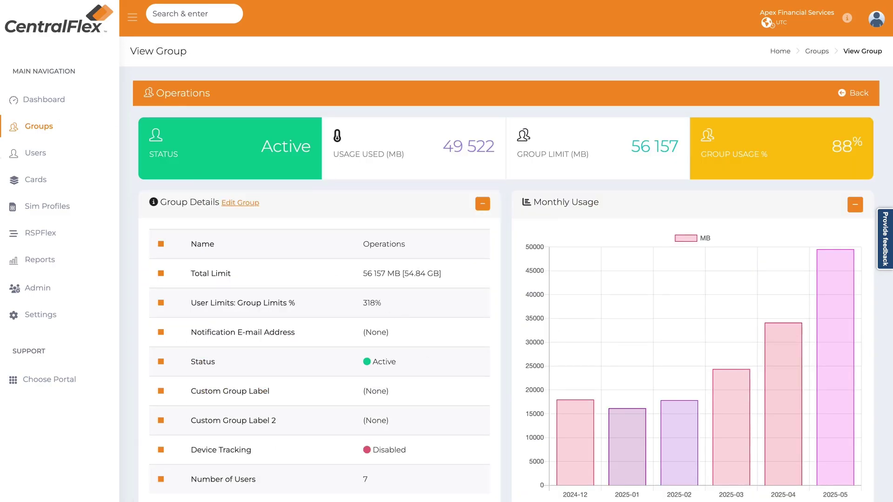
# - Open the Users overview with 33 users and scroll down to the List Users table
pyautogui.click(47, 154)
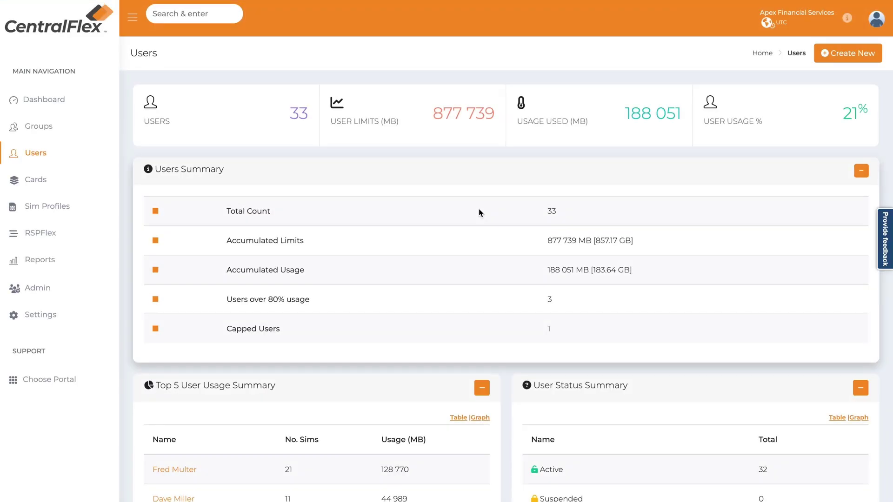
pyautogui.scroll(-4, 532, 279)
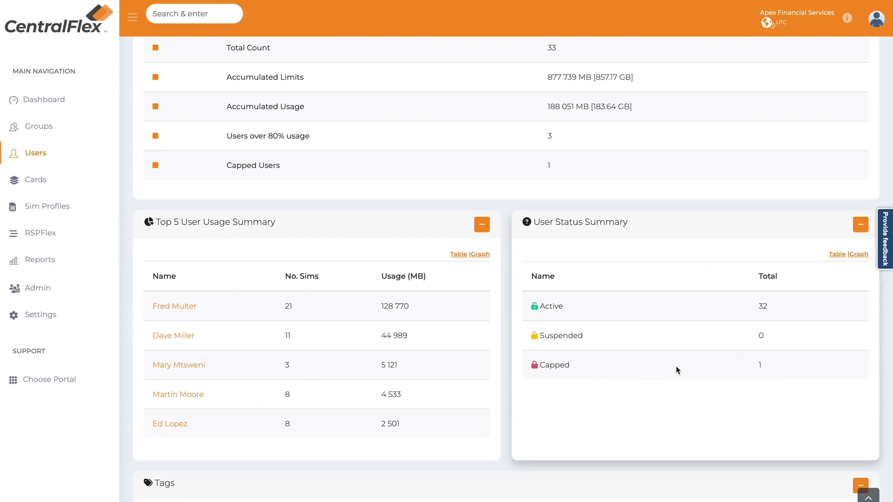
pyautogui.scroll(-7, 685, 383)
pyautogui.scroll(-3, 673, 367)
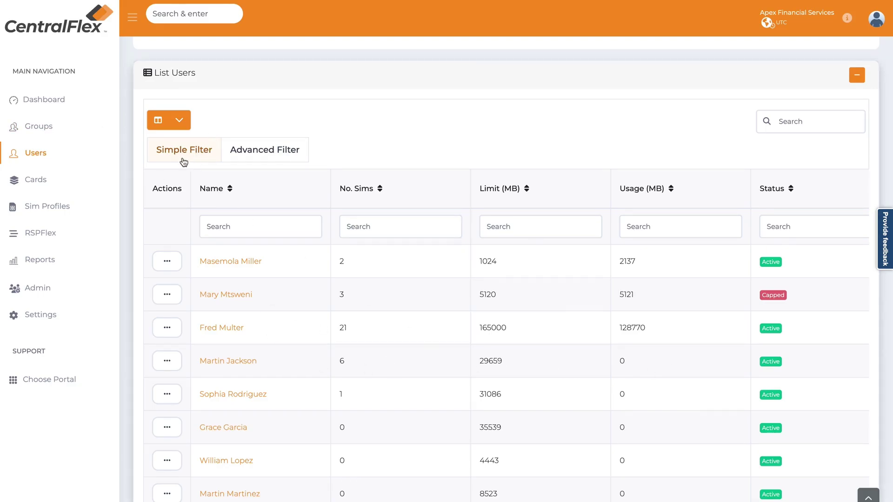
# - Try advanced filtering on the user list, revert to simple per-column search, and show the column chooser
pyautogui.click(248, 157)
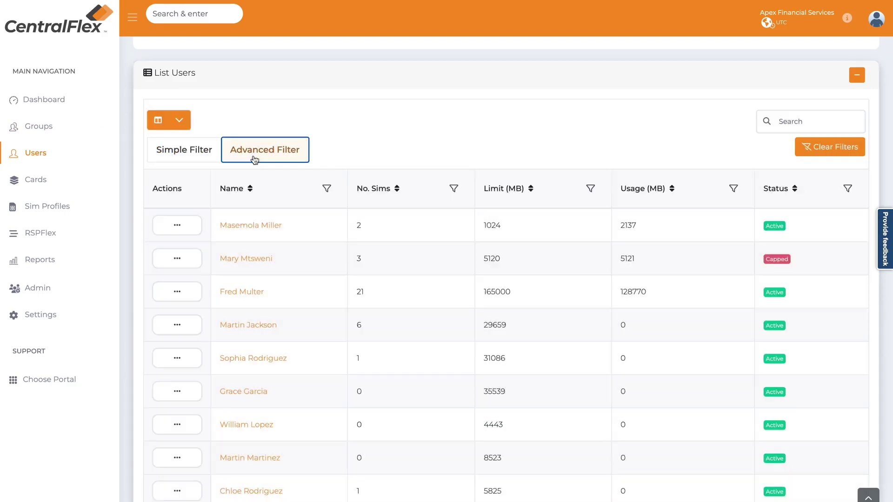
pyautogui.click(186, 153)
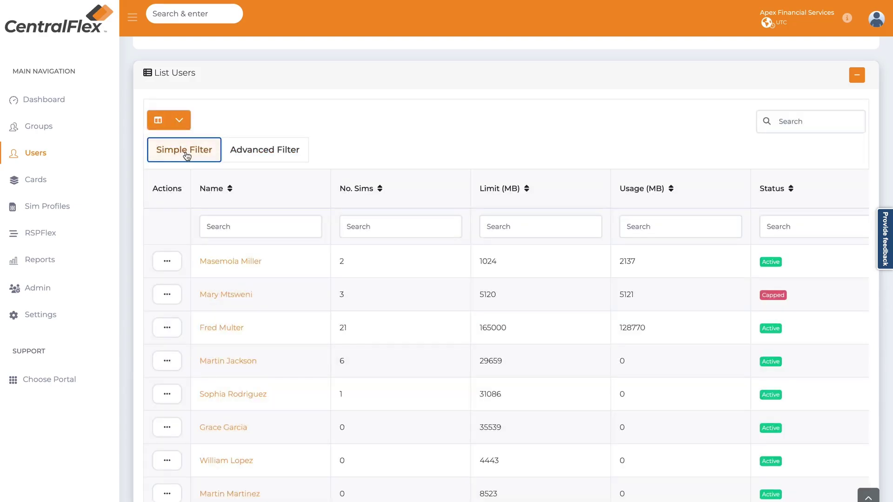
pyautogui.click(185, 120)
pyautogui.scroll(-3, 177, 186)
pyautogui.scroll(3, 179, 200)
# - Add a Group column to List Users after trying E-mail Address and Custom User Label columns
pyautogui.click(162, 169)
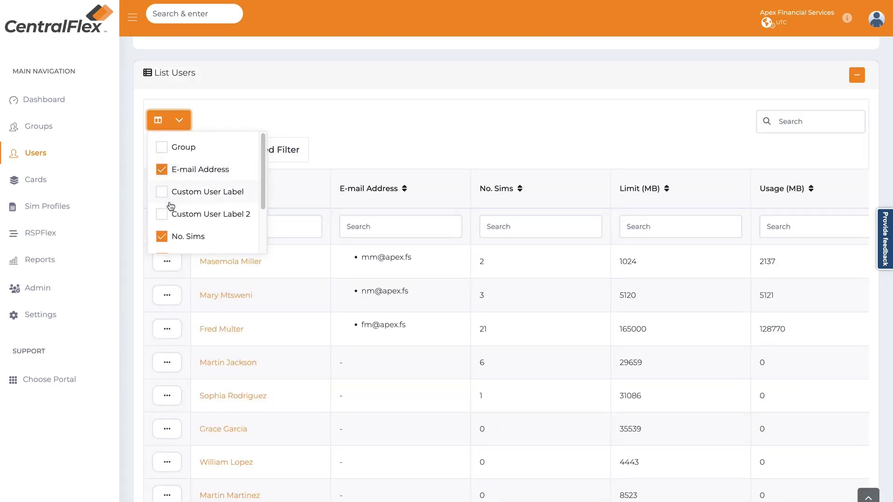
pyautogui.click(162, 169)
pyautogui.click(162, 192)
pyautogui.click(161, 214)
pyautogui.click(165, 216)
pyautogui.click(162, 192)
pyautogui.click(162, 147)
# - Close the column chooser and scroll back up to the Users summary panels
pyautogui.click(363, 141)
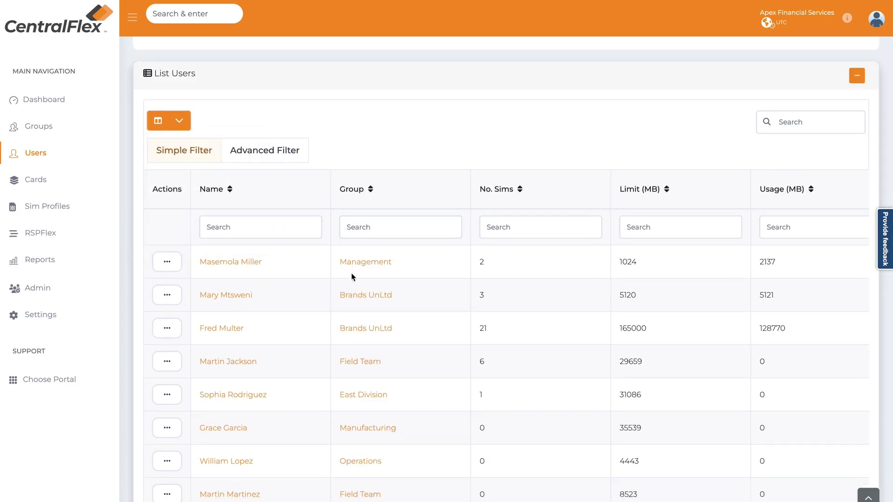
pyautogui.scroll(-1, 350, 273)
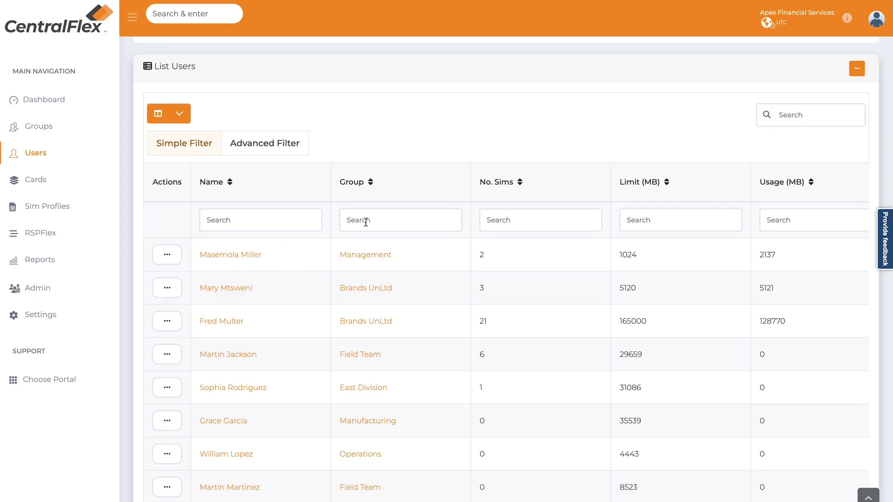
pyautogui.scroll(8, 591, 304)
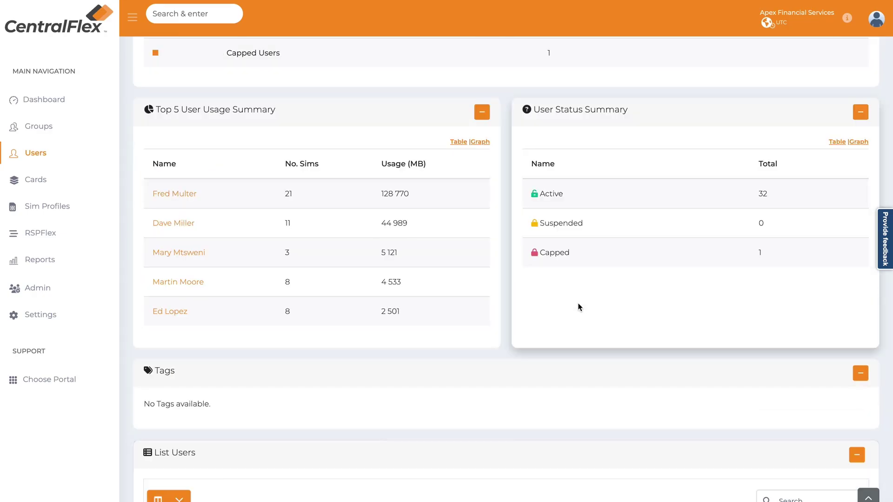
pyautogui.scroll(5, 579, 307)
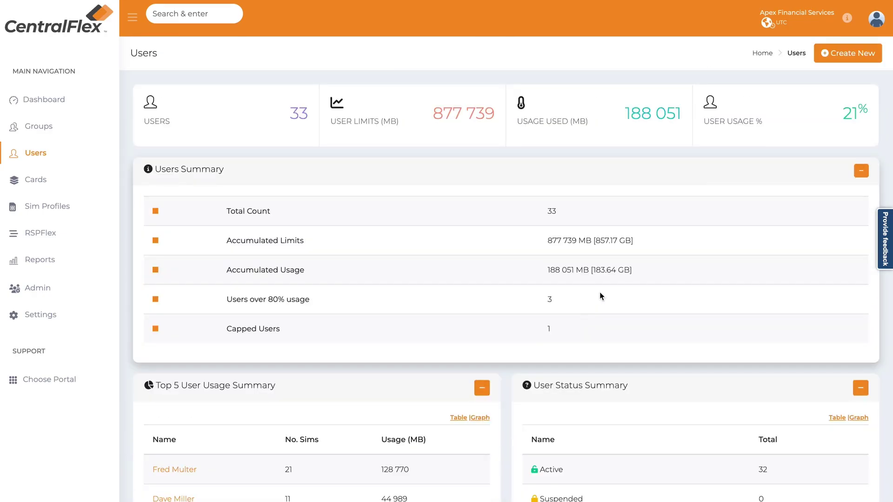
# - Start a New User form and step through its name, base limit and e-mail fields
pyautogui.click(836, 55)
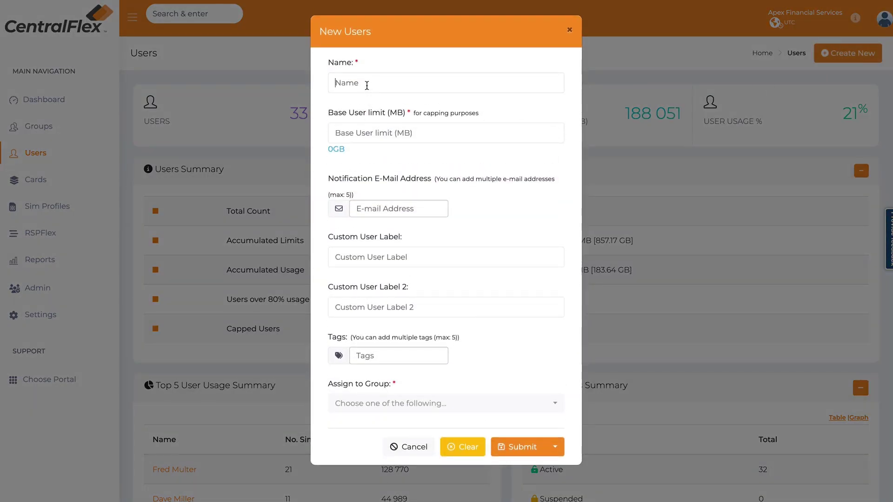
pyautogui.click(367, 86)
pyautogui.click(370, 140)
pyautogui.click(375, 211)
# - Assign the new user to the Remote Support group
pyautogui.click(387, 403)
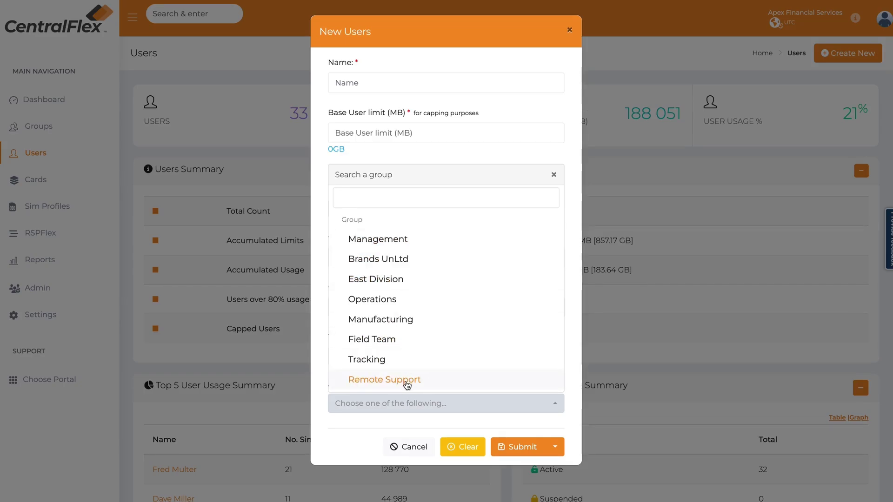
pyautogui.click(407, 385)
pyautogui.click(362, 79)
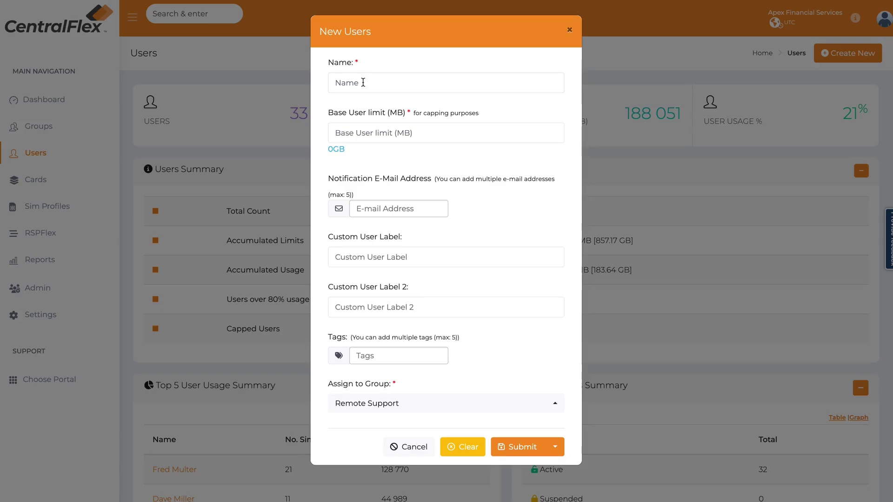
# - Enter the user's name, a 1024 MB base limit and their notification e-mail, then submit
pyautogui.write('Tim')
pyautogui.press('Tab')
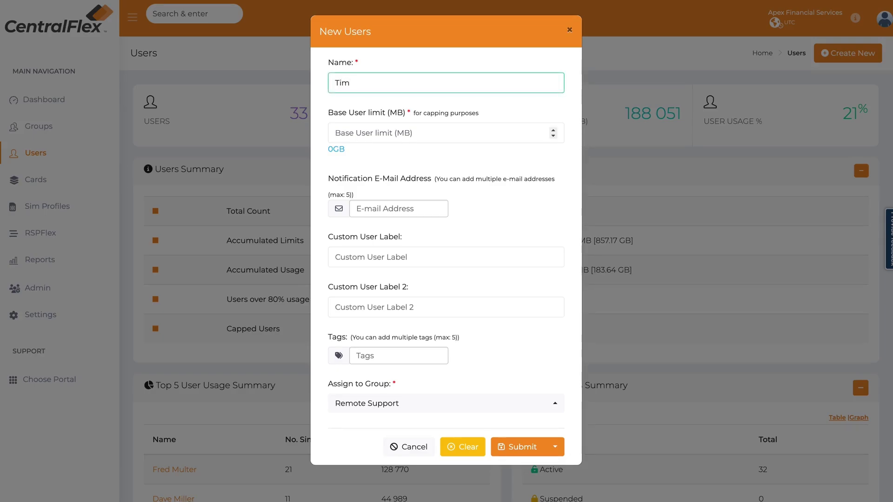
pyautogui.write('1024')
pyautogui.click(386, 209)
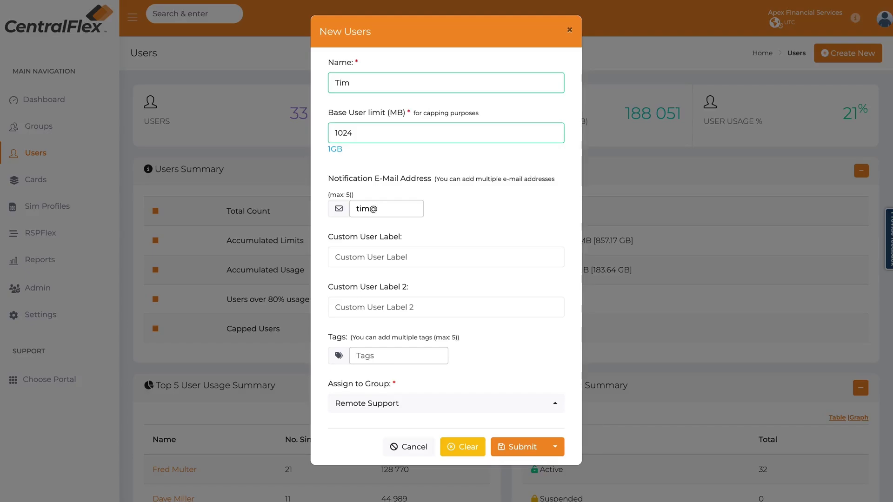
pyautogui.press('Tab')
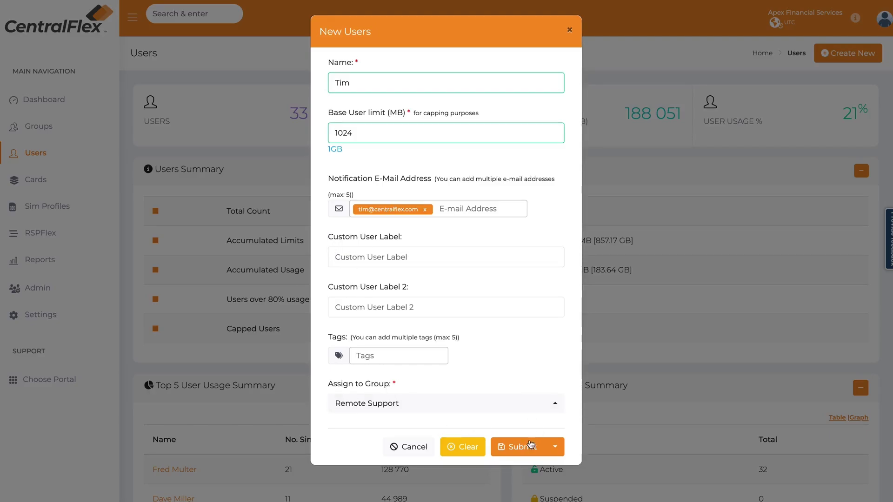
pyautogui.click(532, 448)
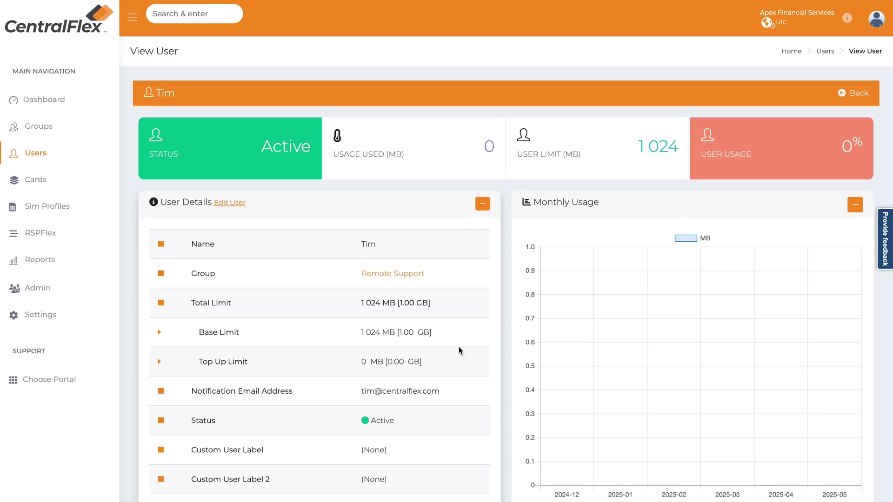
# - Review the new Remote Support user's page showing 0 MB used of its 1 024 MB limit
pyautogui.scroll(-8, 459, 343)
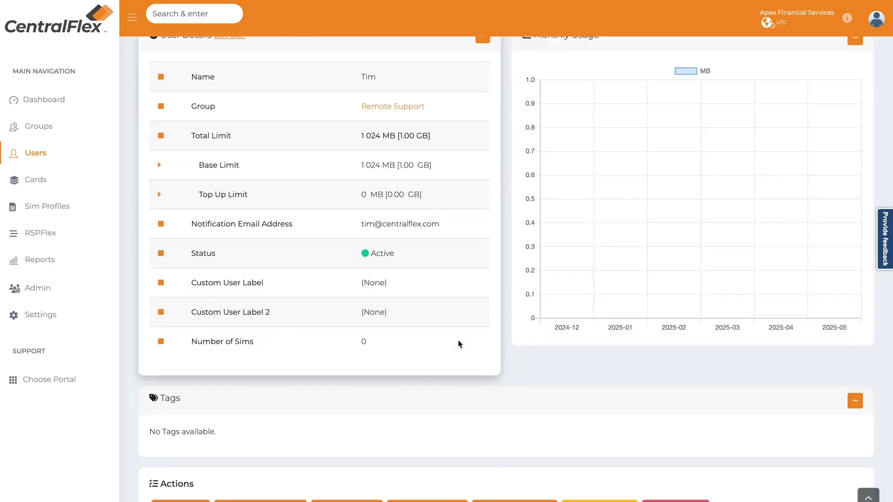
pyautogui.scroll(-4, 459, 343)
pyautogui.scroll(12, 458, 344)
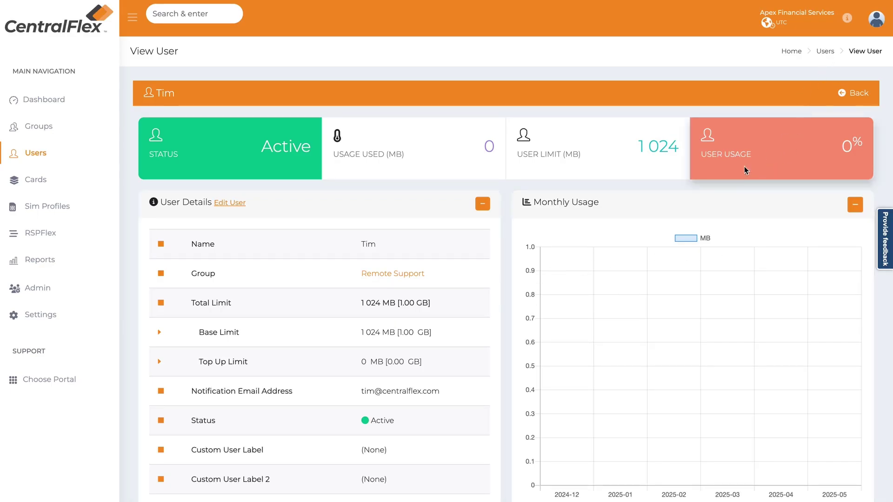
# - Back on the Users overview, search the list by name and open the Operations user at 88% usage
pyautogui.click(746, 170)
pyautogui.scroll(-10, 682, 239)
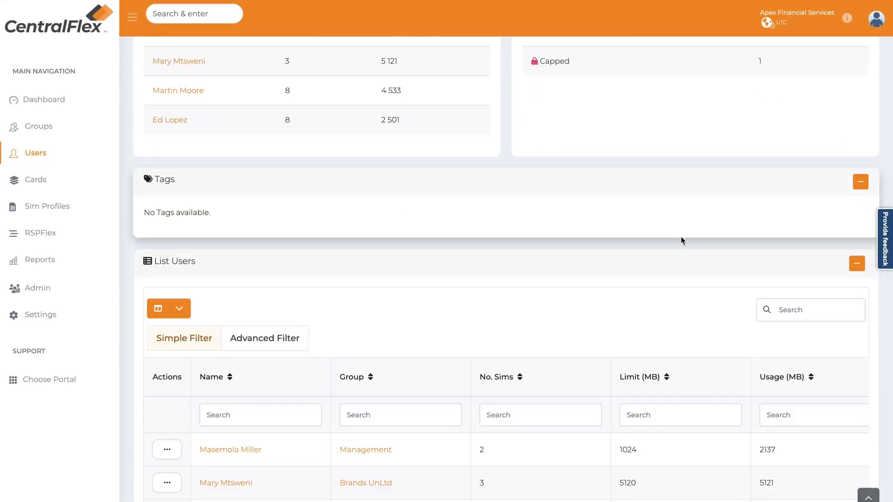
pyautogui.scroll(-2, 681, 236)
pyautogui.click(816, 233)
pyautogui.write('Dave')
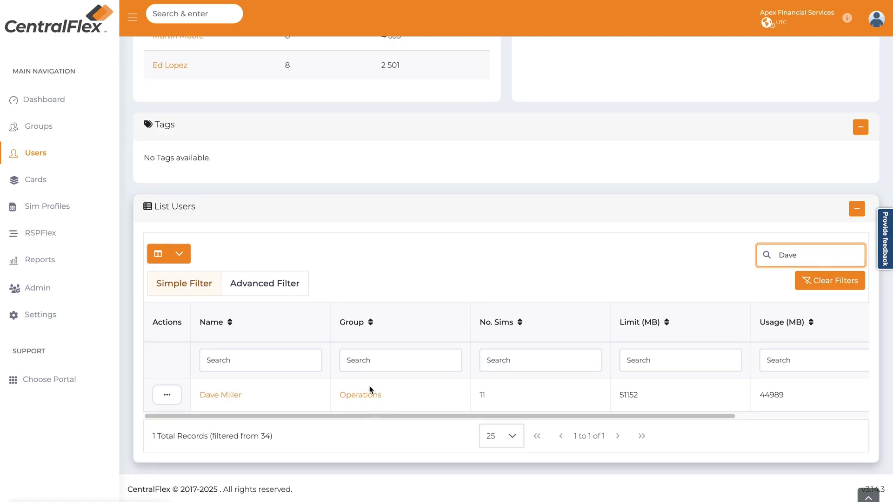
pyautogui.click(223, 395)
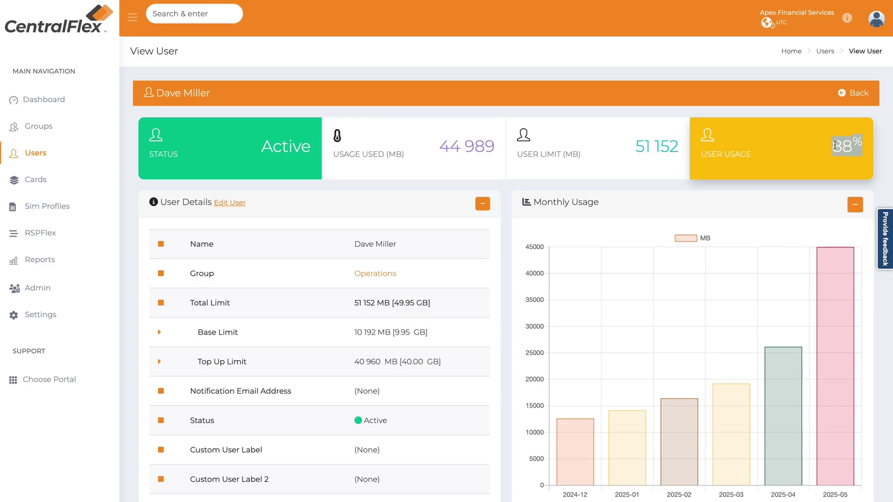
pyautogui.click(754, 181)
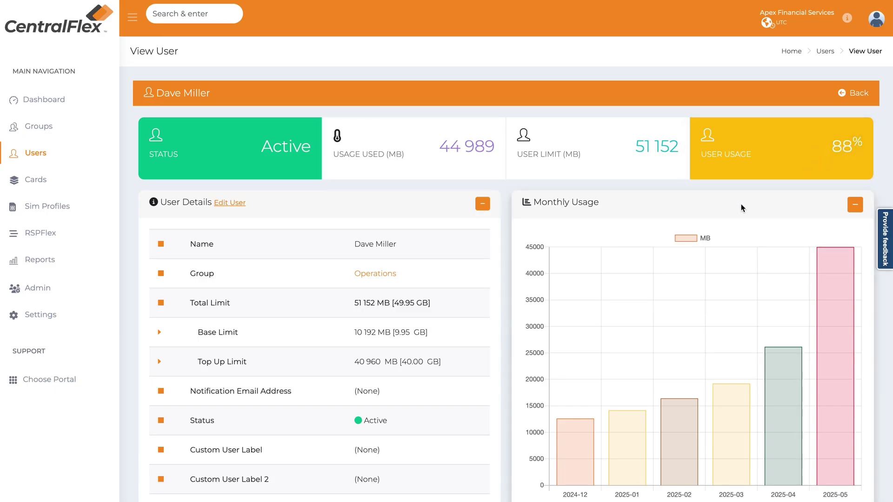
pyautogui.scroll(-1, 742, 208)
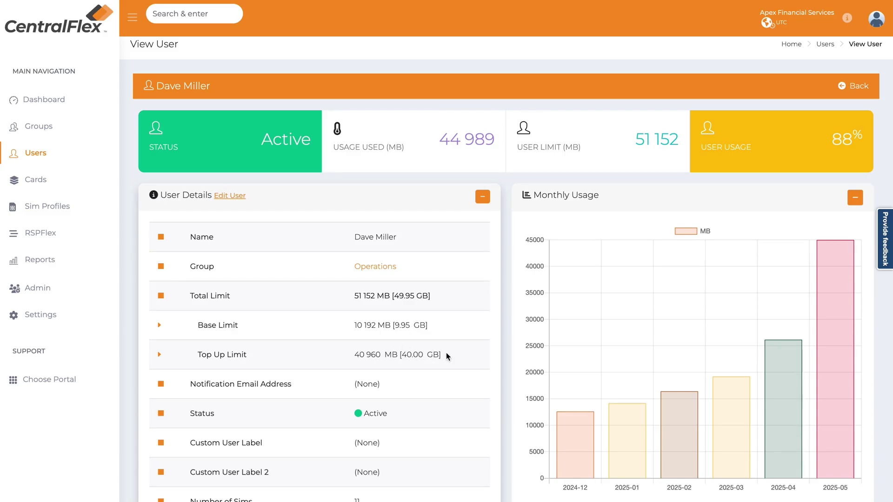
pyautogui.moveTo(837, 361)
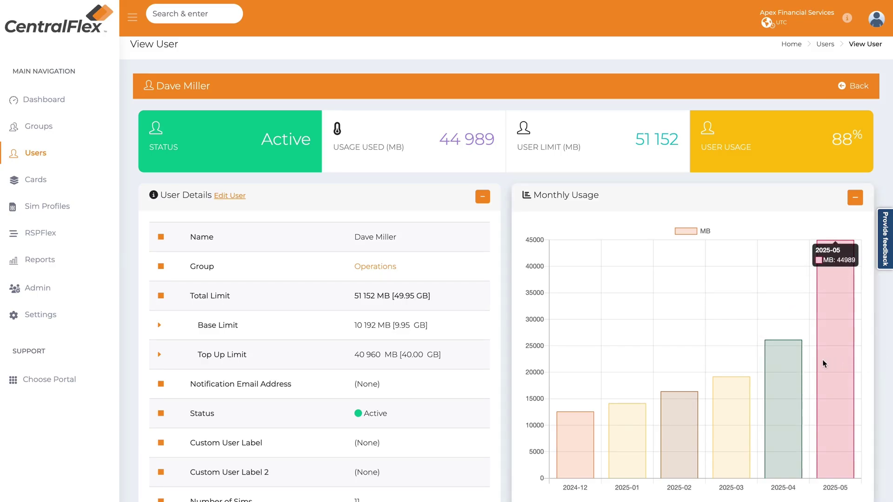
pyautogui.scroll(-1, 407, 365)
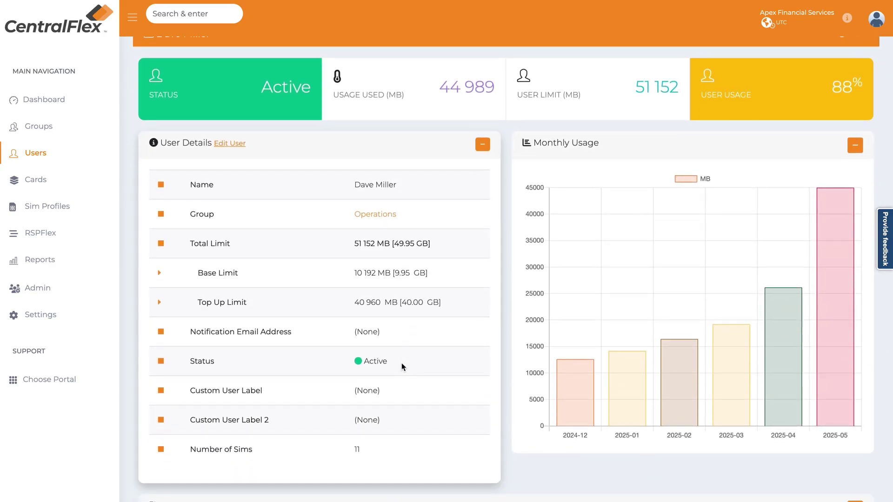
pyautogui.scroll(-1, 552, 343)
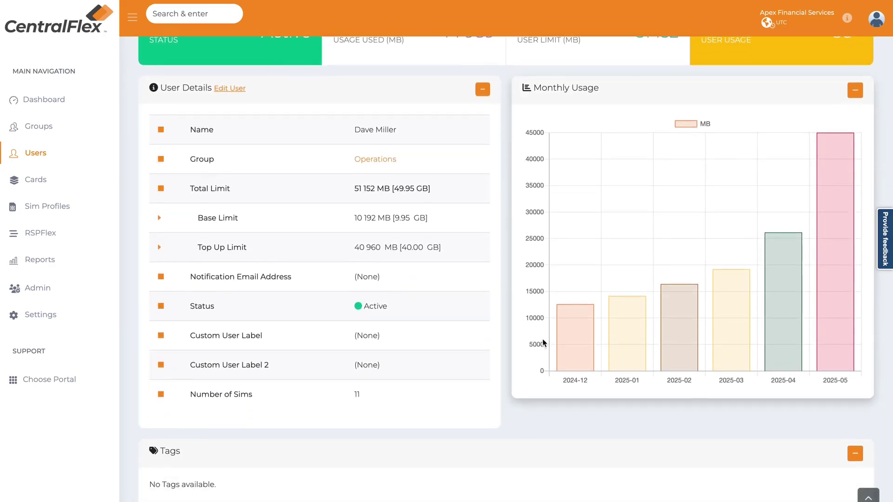
pyautogui.scroll(-5, 514, 350)
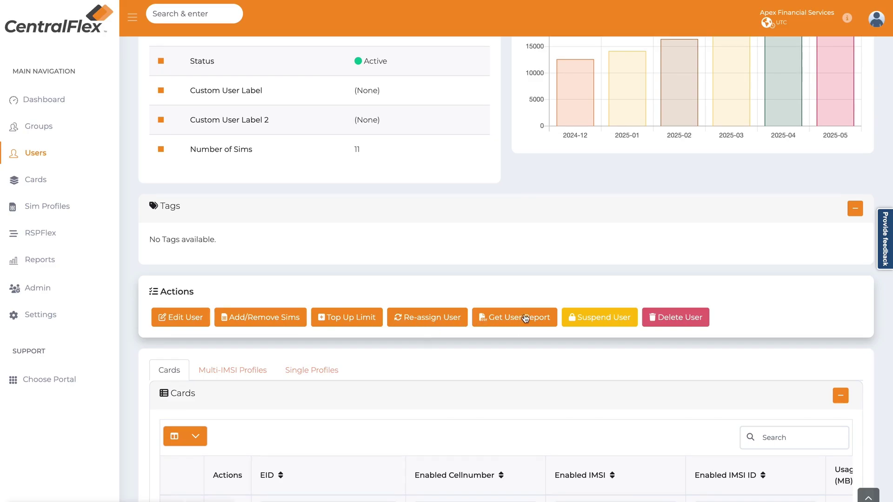
# - Expand the user's card row to list its 8 accepted profiles on TITAN-US, TITAN-UK, MTN and JUPITER
pyautogui.scroll(-1, 637, 328)
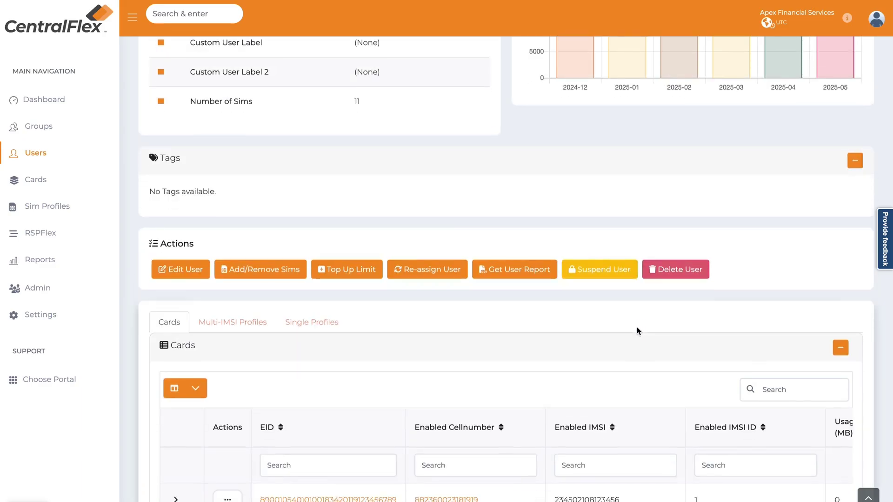
pyautogui.scroll(-4, 637, 327)
pyautogui.scroll(3, 435, 133)
pyautogui.scroll(-1, 401, 379)
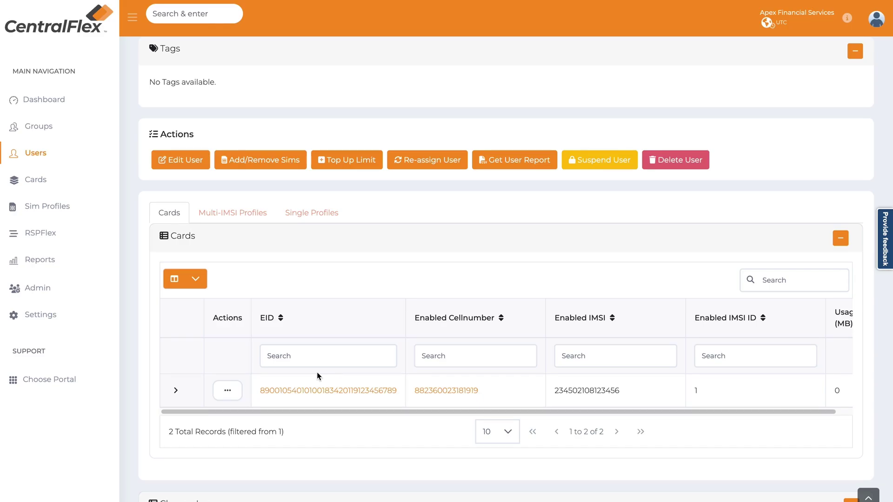
pyautogui.scroll(-2, 317, 372)
pyautogui.click(317, 374)
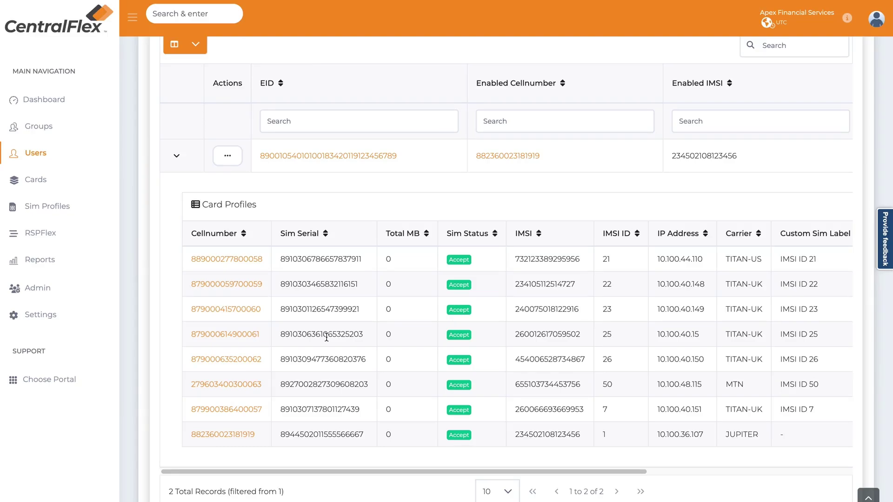
pyautogui.scroll(-1, 326, 337)
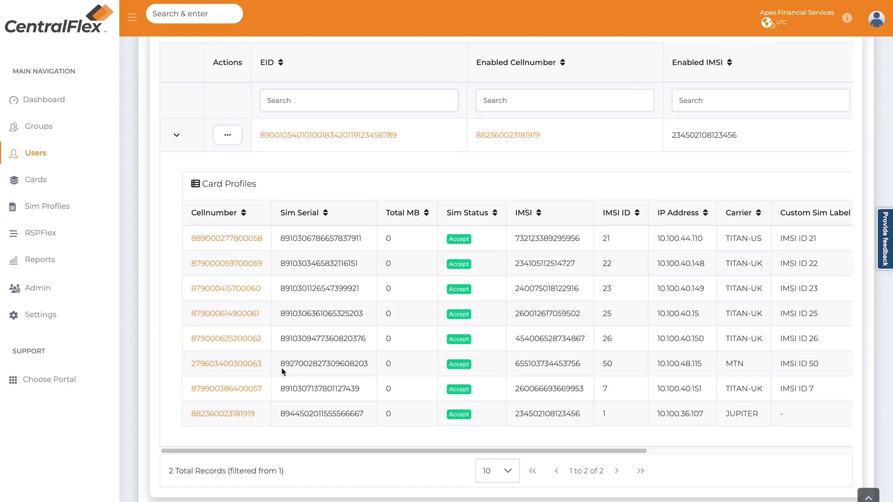
pyautogui.scroll(6, 281, 367)
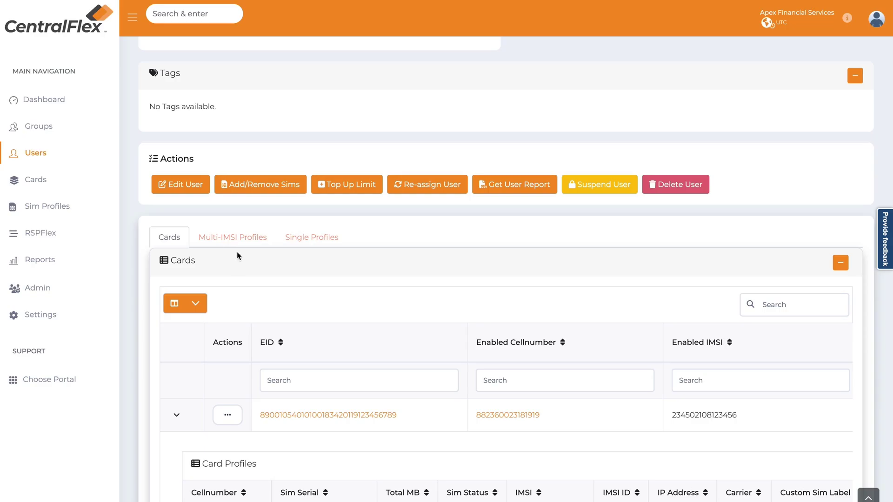
# - Show the Multi-IMSI Profiles list, collapse its linked profiles, and return to the Cards list
pyautogui.click(225, 244)
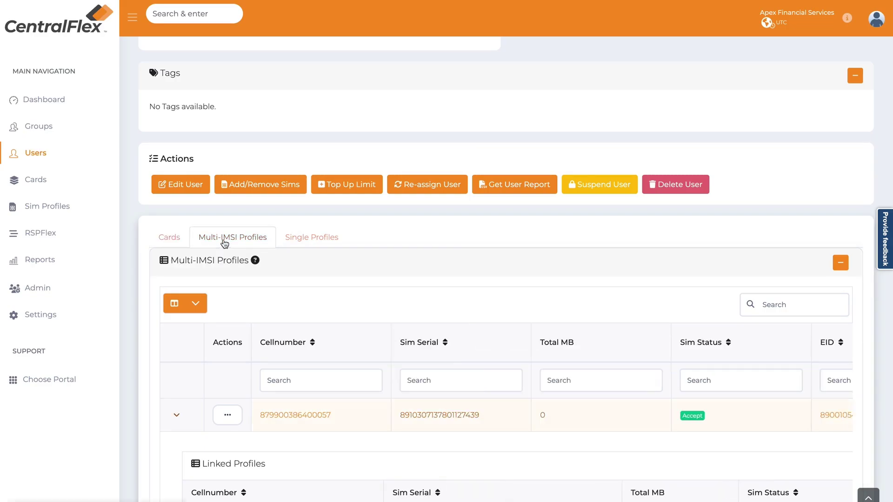
pyautogui.scroll(-1, 230, 252)
pyautogui.click(179, 373)
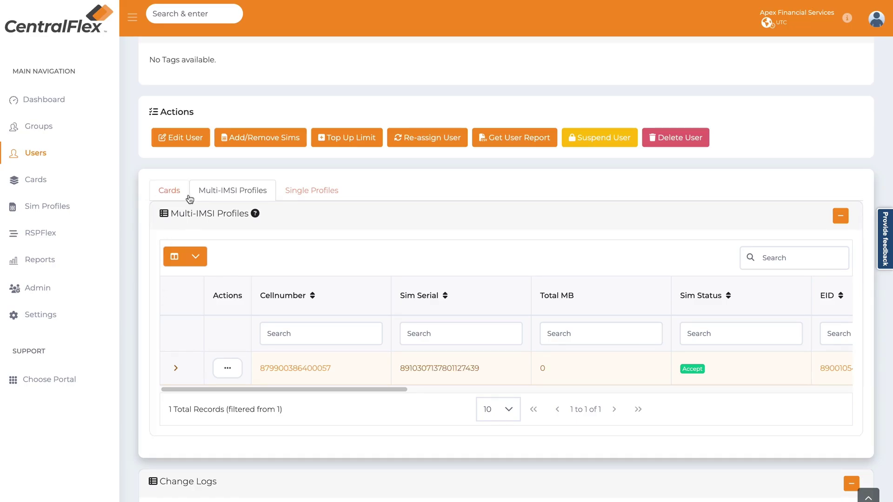
pyautogui.click(166, 192)
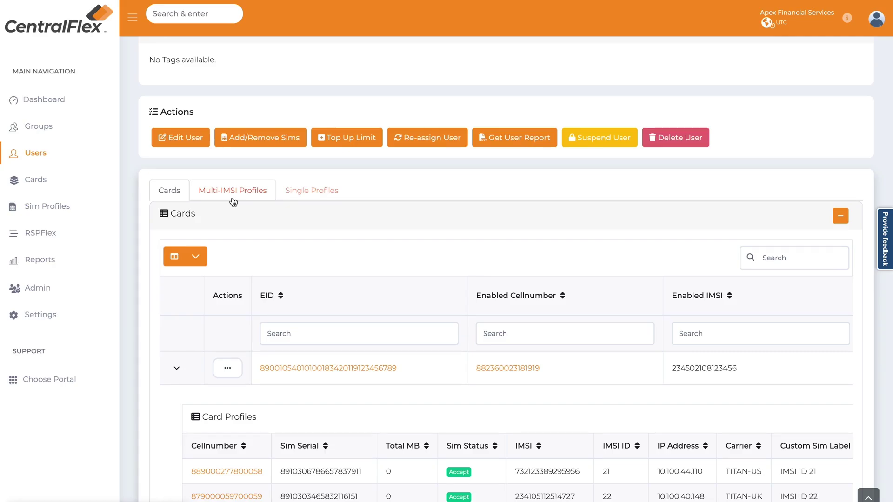
# - Reopen Multi-IMSI Profiles and expand the profile's six accepted linked profiles on TITAN-US, TITAN-UK and MTN
pyautogui.click(233, 198)
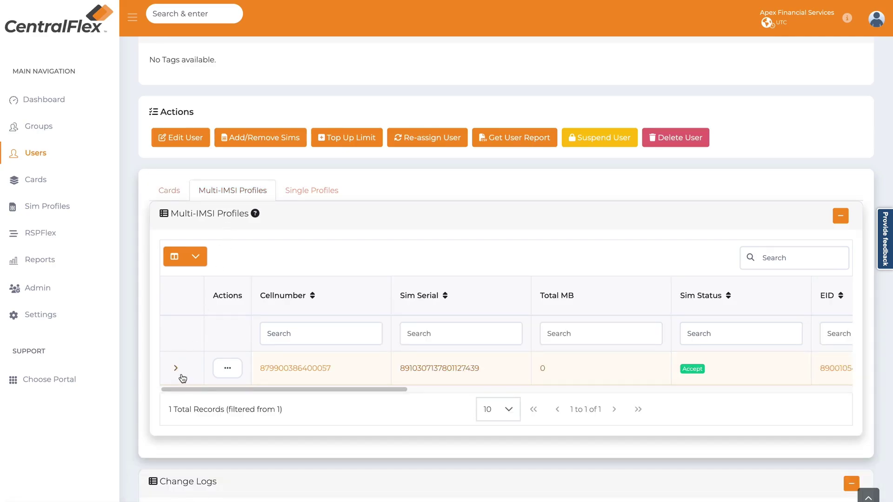
pyautogui.scroll(-5, 325, 347)
pyautogui.scroll(4, 325, 339)
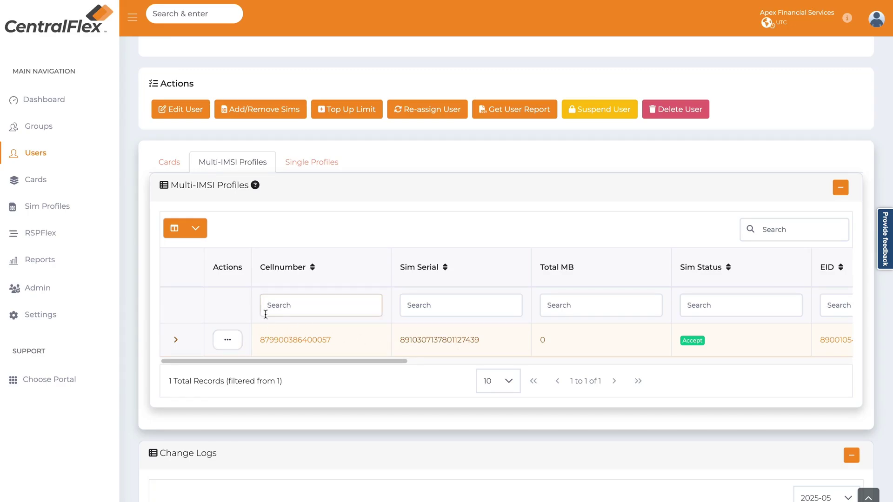
pyautogui.click(177, 340)
pyautogui.scroll(-5, 263, 331)
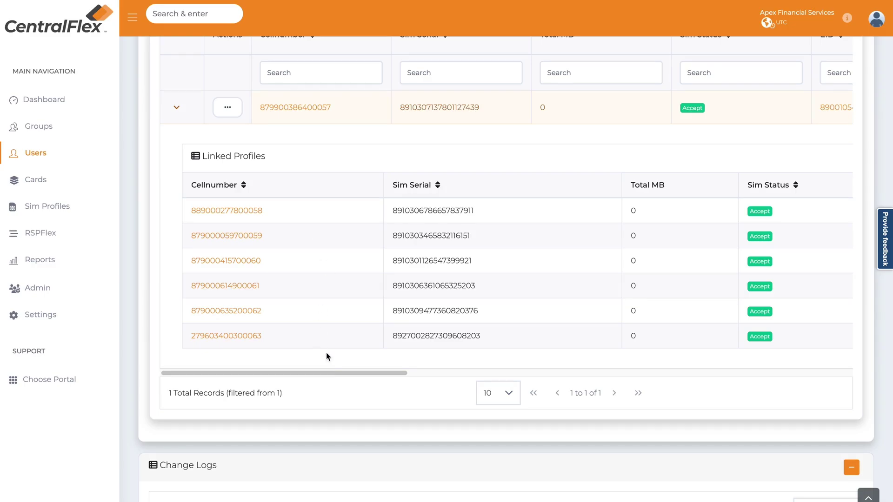
pyautogui.moveTo(344, 373)
pyautogui.mouseDown()
pyautogui.moveTo(720, 378)
pyautogui.moveTo(336, 367)
pyautogui.mouseUp()
pyautogui.scroll(5, 427, 300)
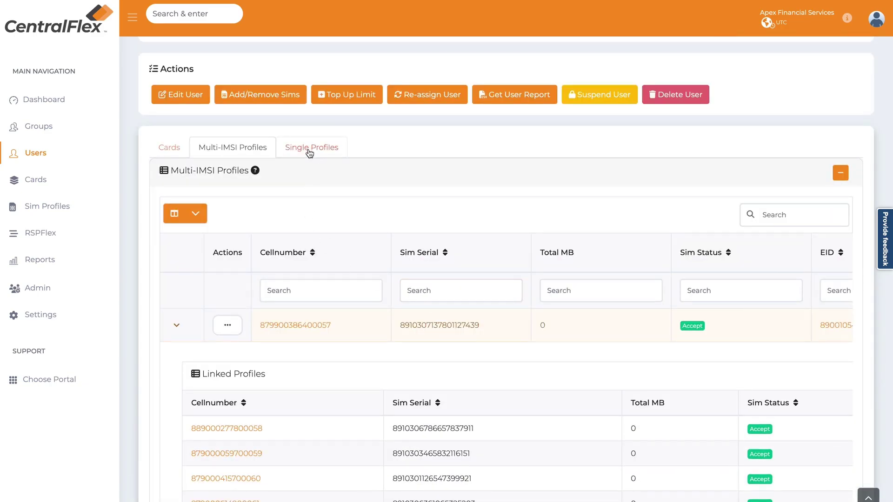
# - Show the user's Single Profiles list and open the SIM detail page for the 42852 MB profile
pyautogui.click(310, 152)
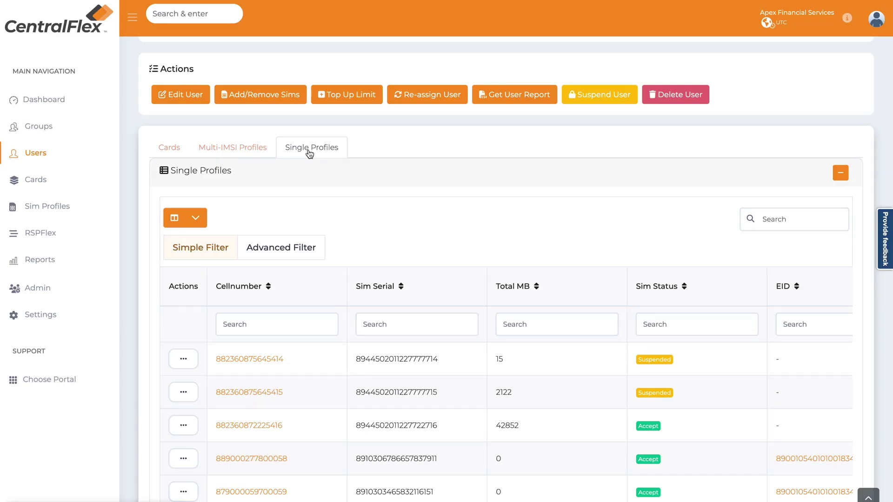
pyautogui.scroll(-2, 393, 406)
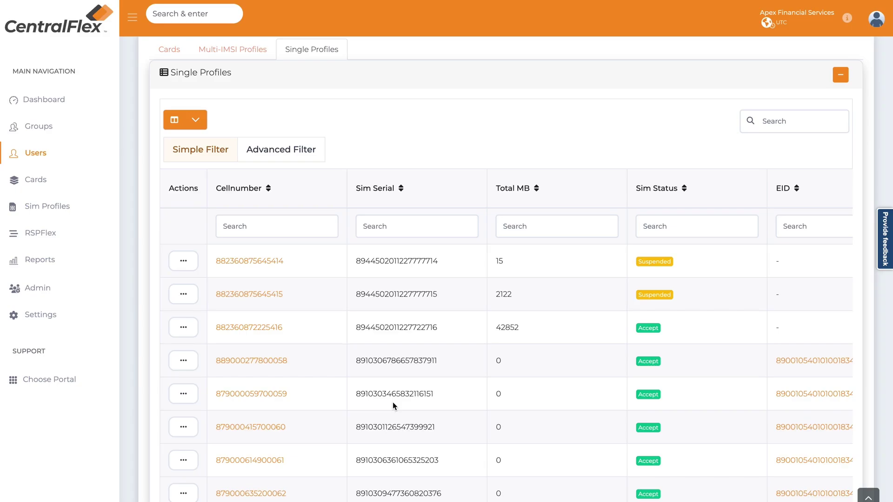
pyautogui.click(393, 402)
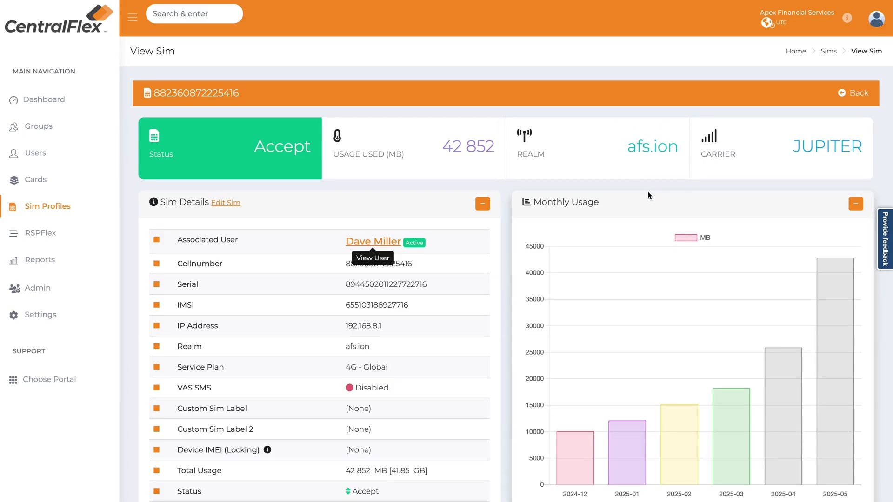
pyautogui.scroll(-1, 342, 232)
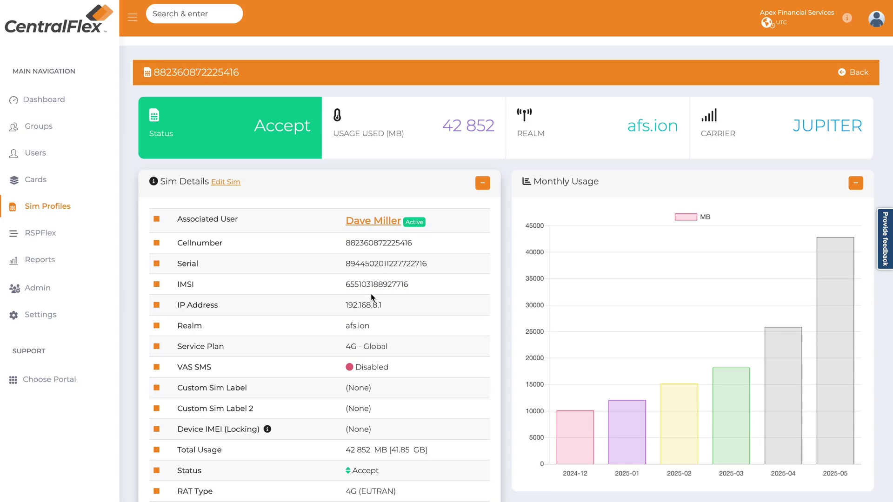
pyautogui.scroll(-1, 367, 299)
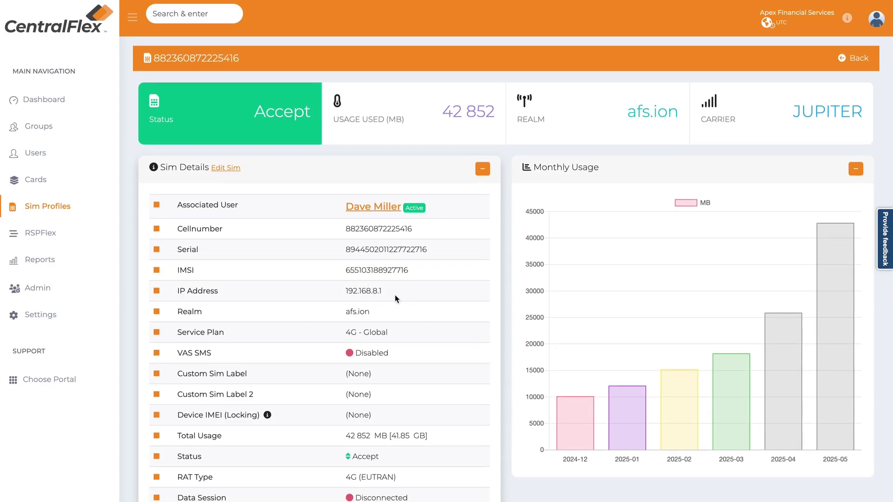
pyautogui.scroll(-1, 396, 297)
pyautogui.scroll(-1, 355, 291)
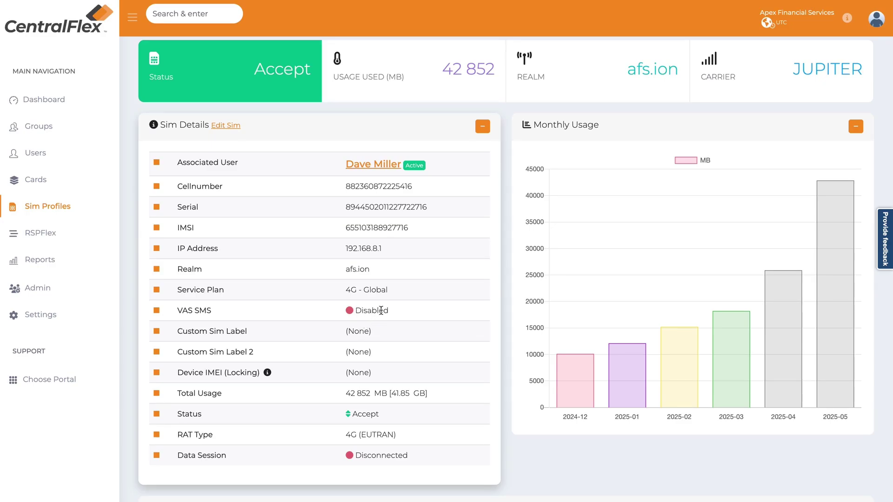
pyautogui.scroll(-1, 381, 311)
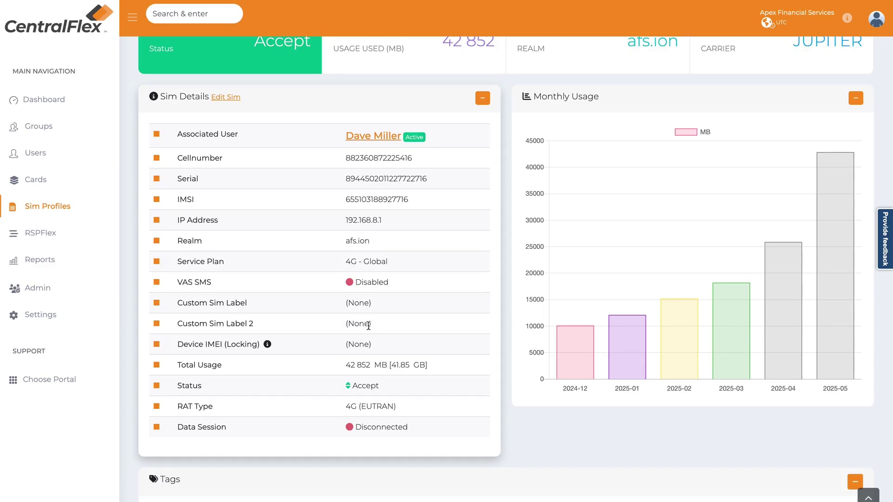
pyautogui.scroll(-1, 375, 326)
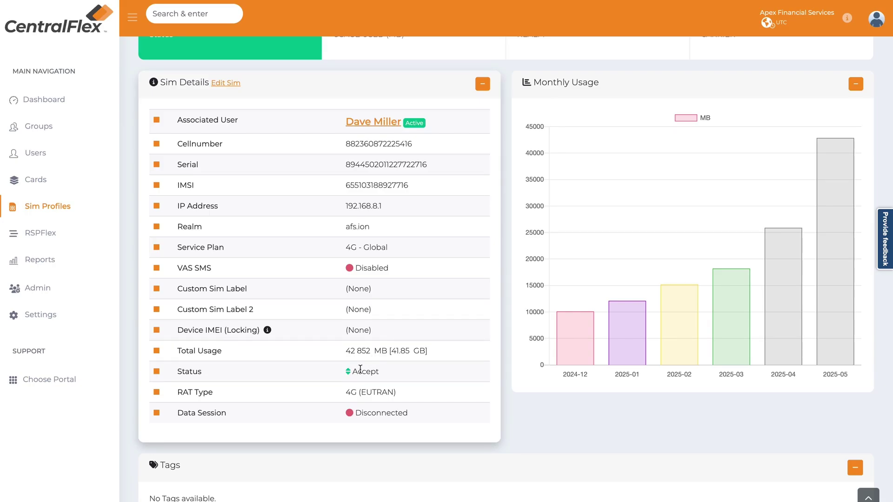
pyautogui.scroll(-1, 361, 370)
pyautogui.scroll(-7, 360, 369)
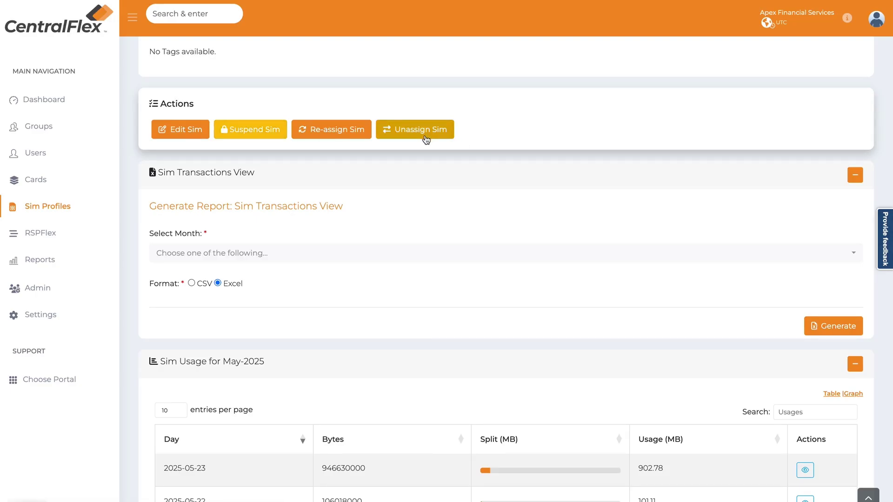
pyautogui.scroll(-1, 426, 150)
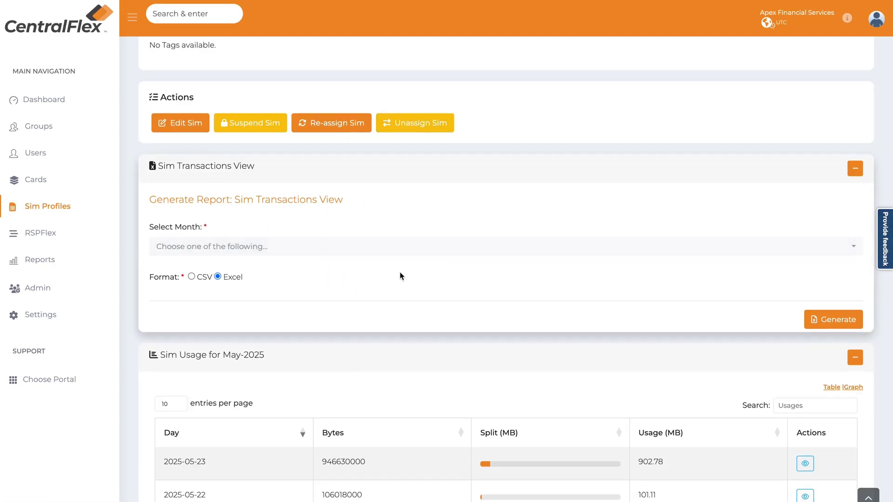
pyautogui.scroll(-3, 403, 282)
pyautogui.scroll(-1, 400, 277)
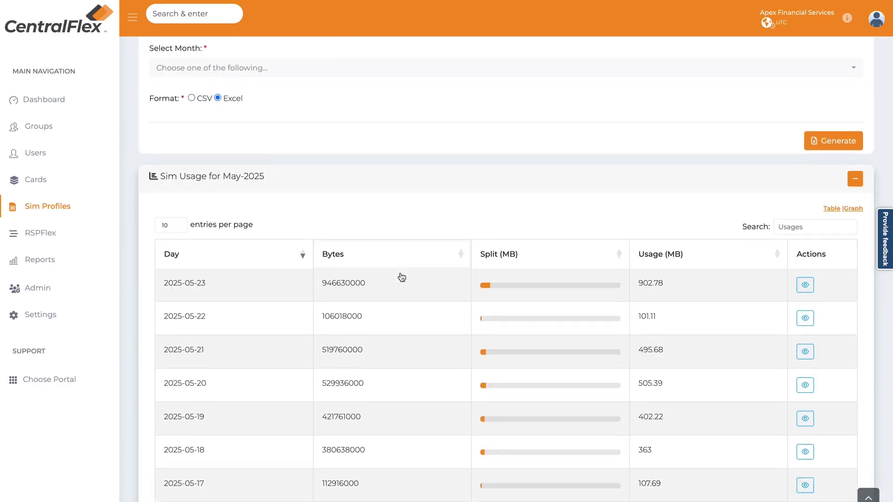
pyautogui.scroll(-1, 399, 273)
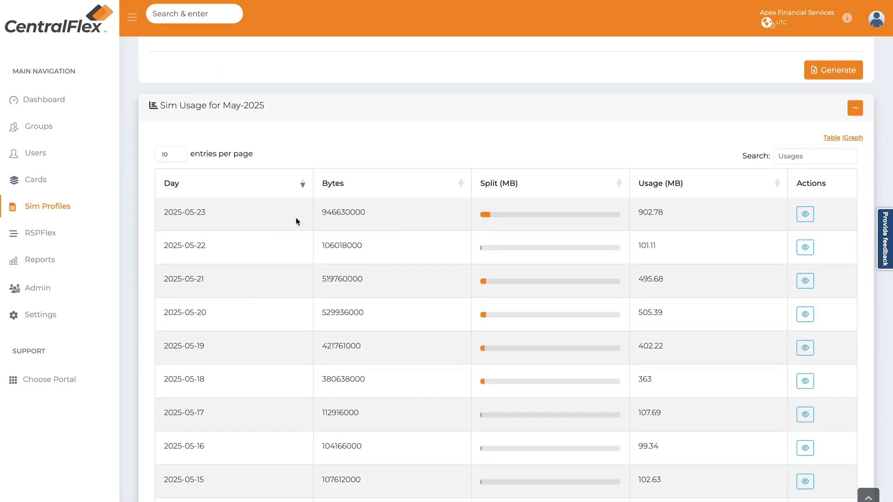
pyautogui.scroll(-9, 691, 213)
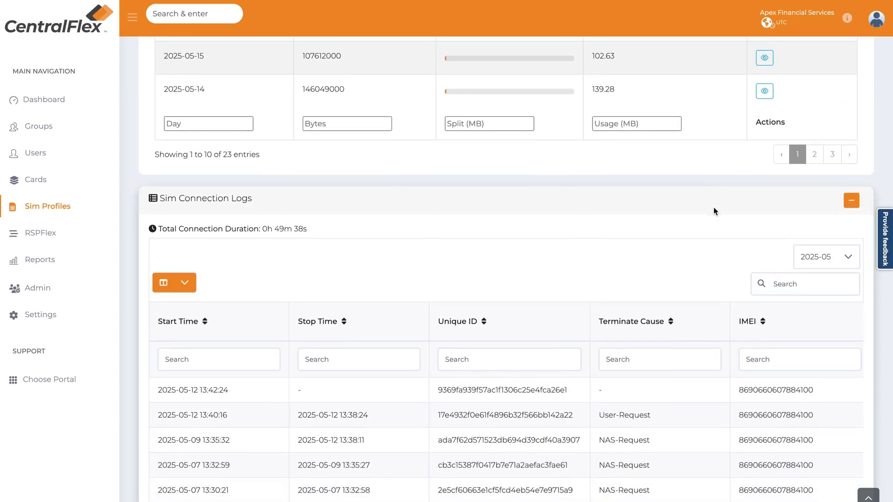
pyautogui.scroll(-2, 713, 214)
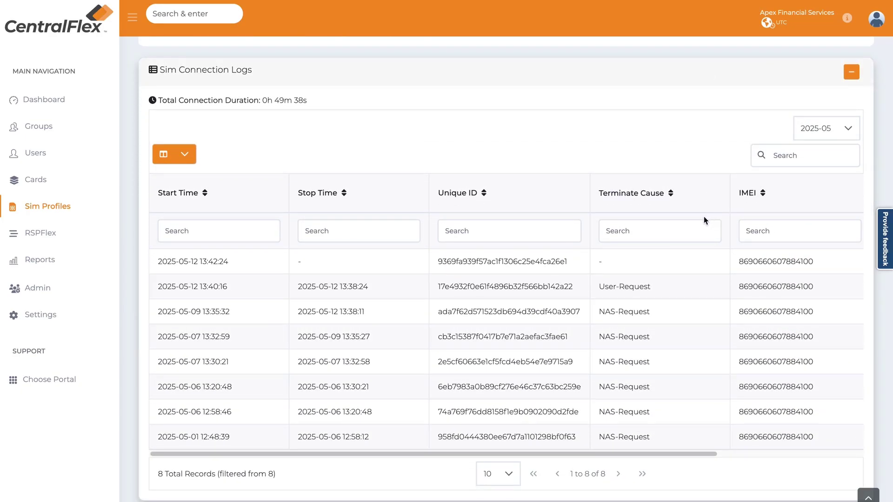
# - Select the first connection's start time and empty stop time in the Sim Connection Logs, scrolling right
pyautogui.scroll(-1, 702, 216)
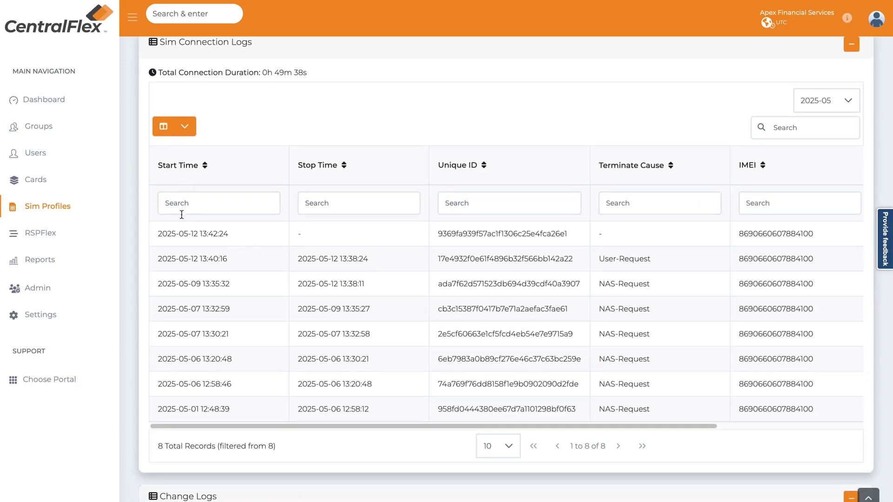
pyautogui.tripleClick(242, 235)
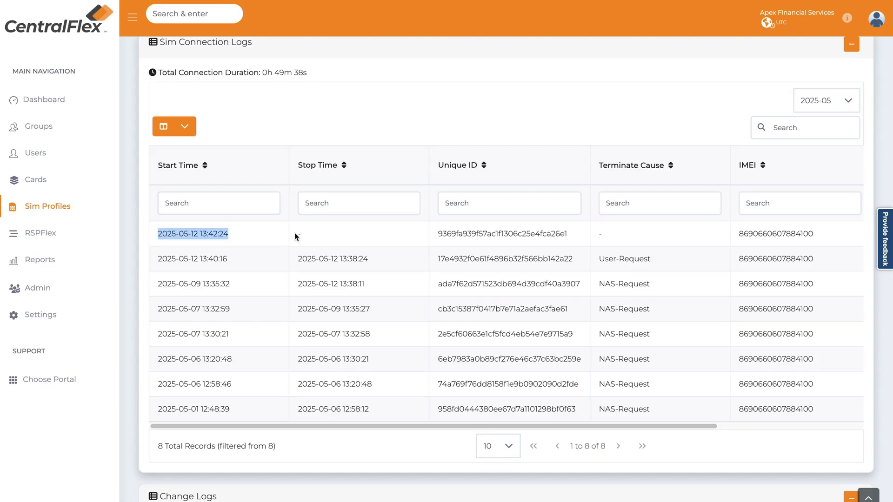
pyautogui.moveTo(294, 232); pyautogui.dragTo(376, 235)
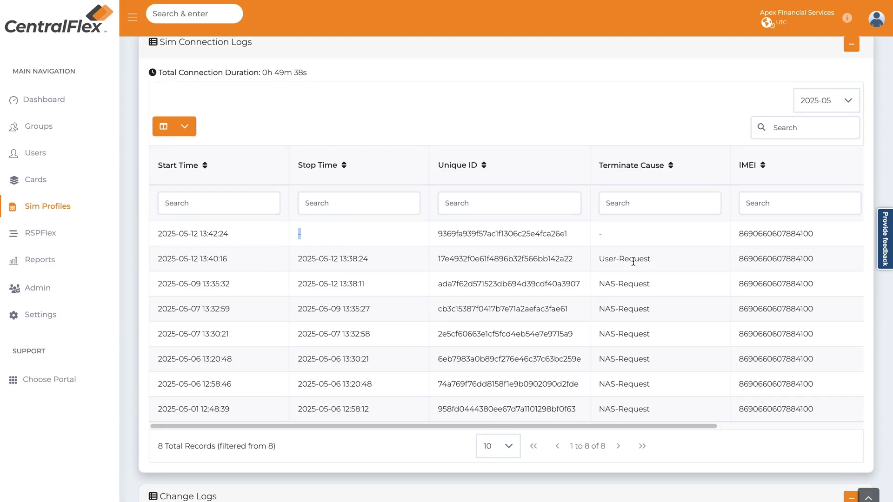
pyautogui.hscroll(5, 697, 325)
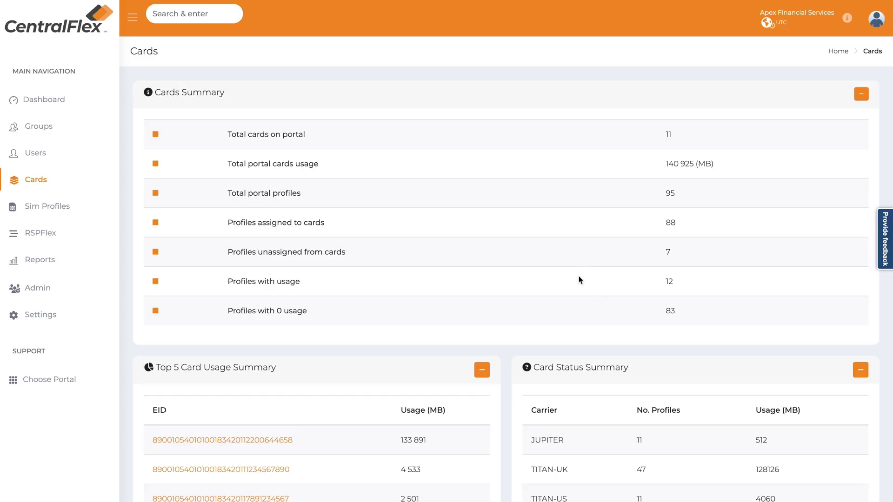
# - Expand the second card in the Cards table and scroll across its Card Profiles sub-table
pyautogui.scroll(-10, 577, 277)
pyautogui.scroll(-3, 576, 271)
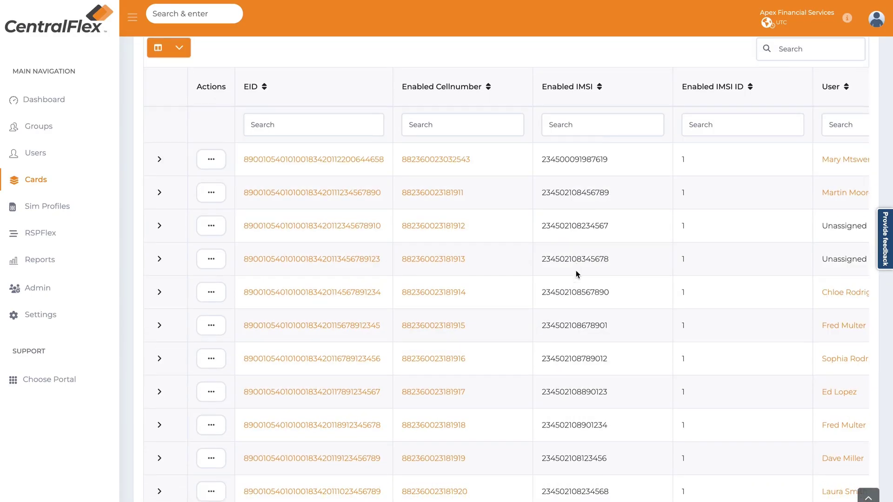
pyautogui.click(159, 159)
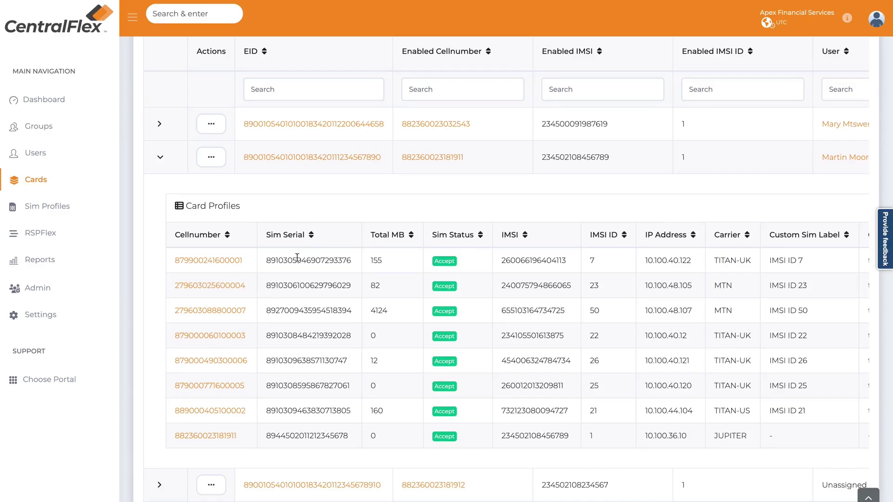
pyautogui.scroll(-2, 266, 309)
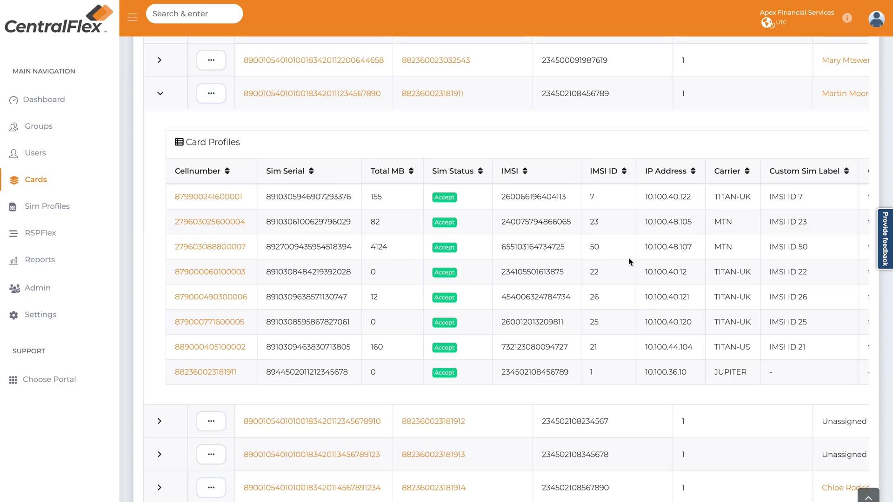
pyautogui.hscroll(1, 682, 265)
pyautogui.hscroll(5, 682, 267)
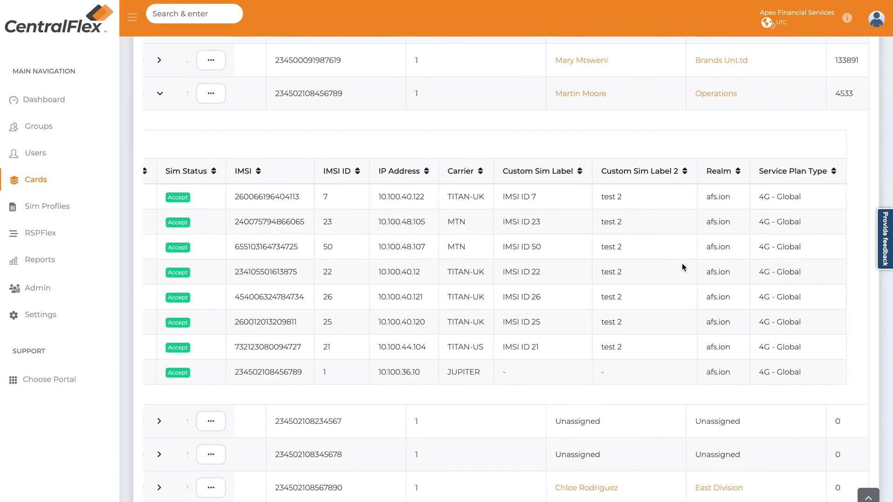
pyautogui.hscroll(-6, 683, 267)
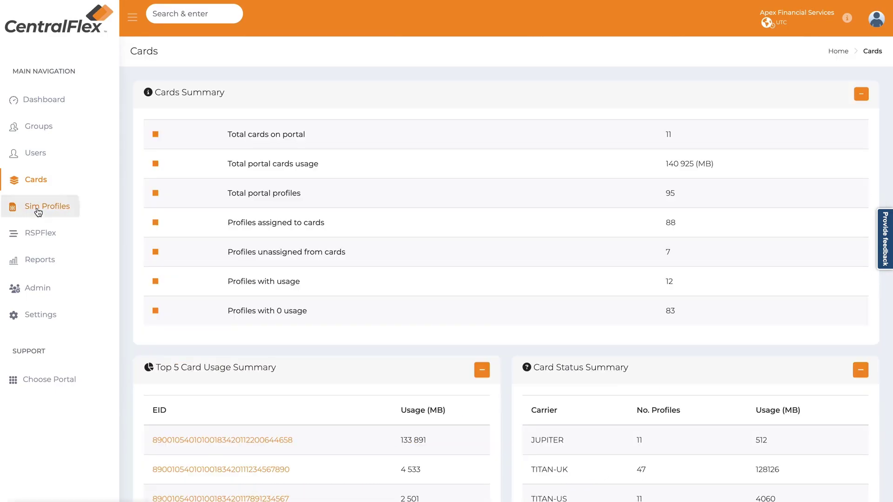
# - Open Sim Profiles and scroll through the profiles with Suspended, Accept and Capped statuses
pyautogui.click(86, 222)
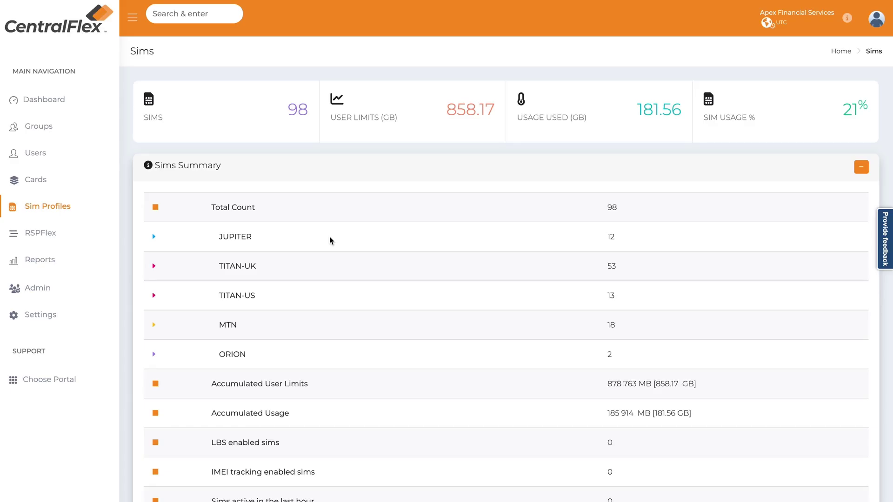
pyautogui.scroll(-3, 351, 224)
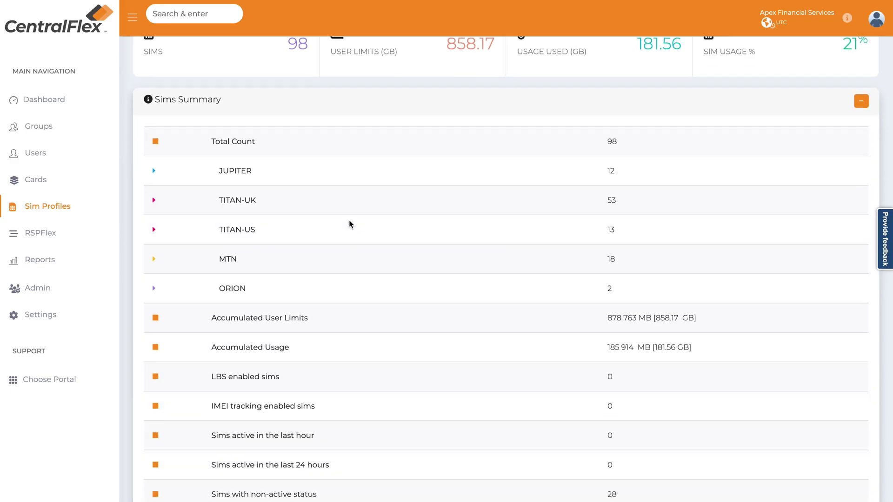
pyautogui.scroll(-10, 351, 223)
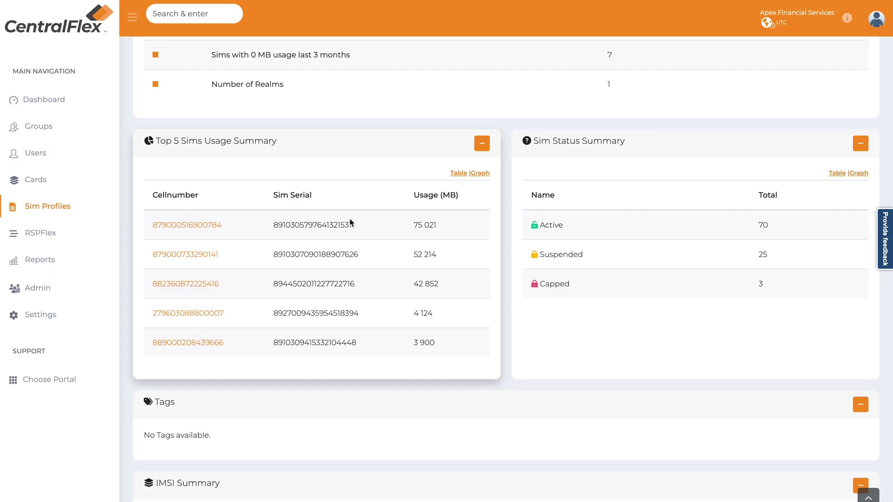
pyautogui.scroll(-15, 349, 222)
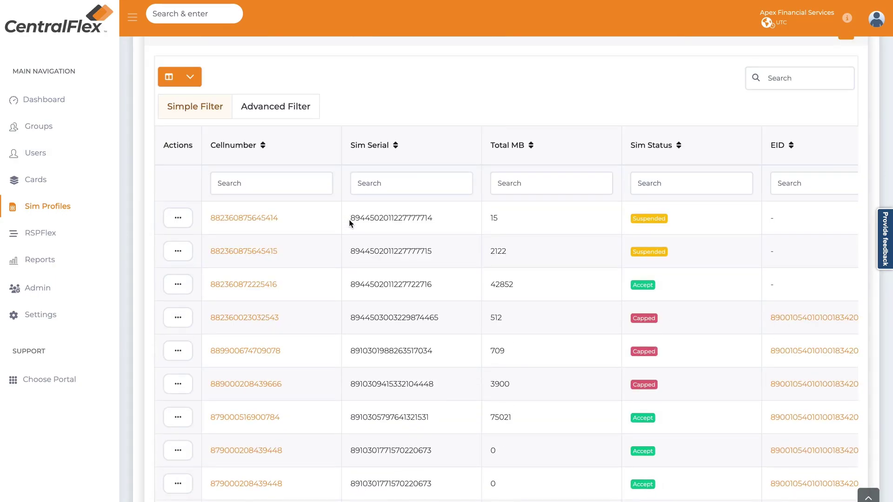
pyautogui.scroll(-4, 348, 220)
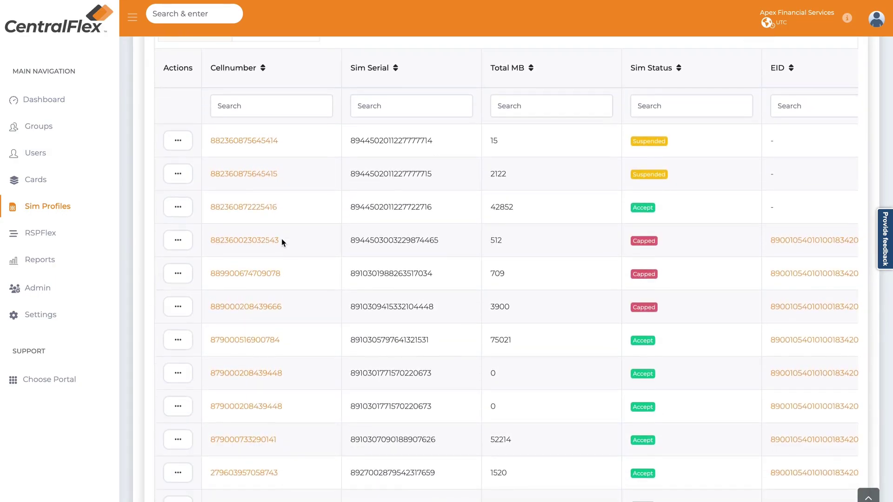
pyautogui.scroll(-4, 282, 241)
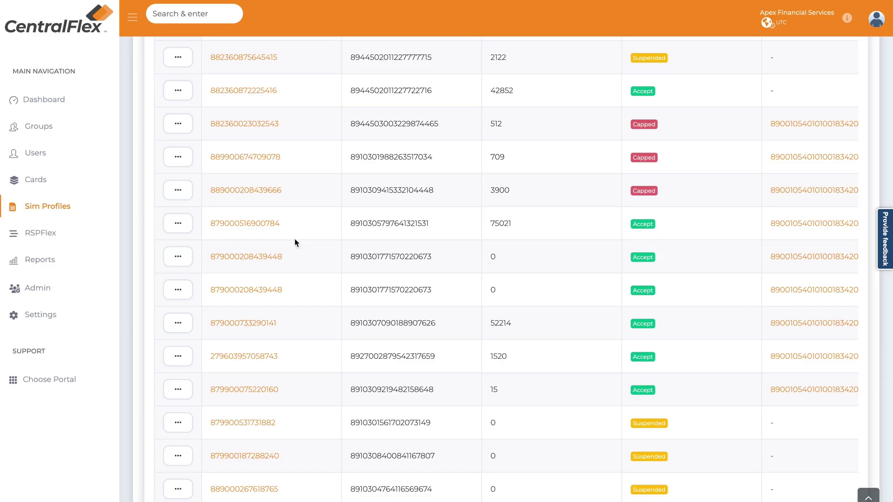
pyautogui.scroll(-2, 638, 210)
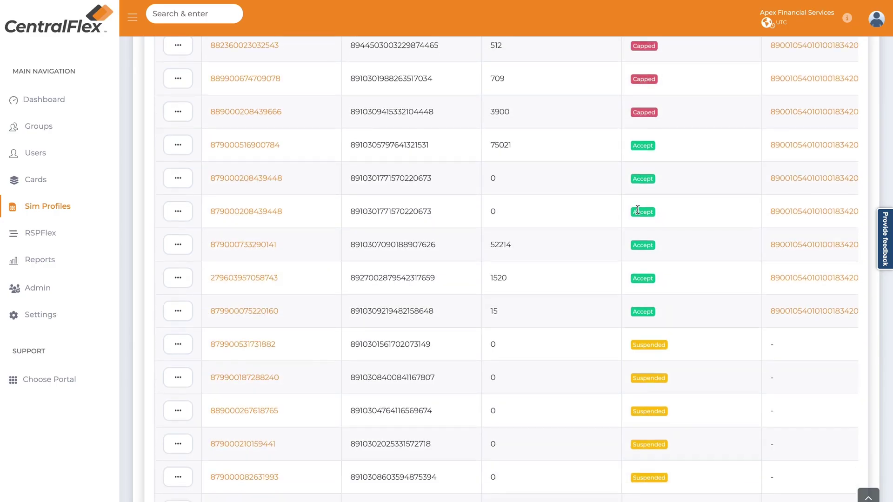
pyautogui.scroll(-10, 637, 208)
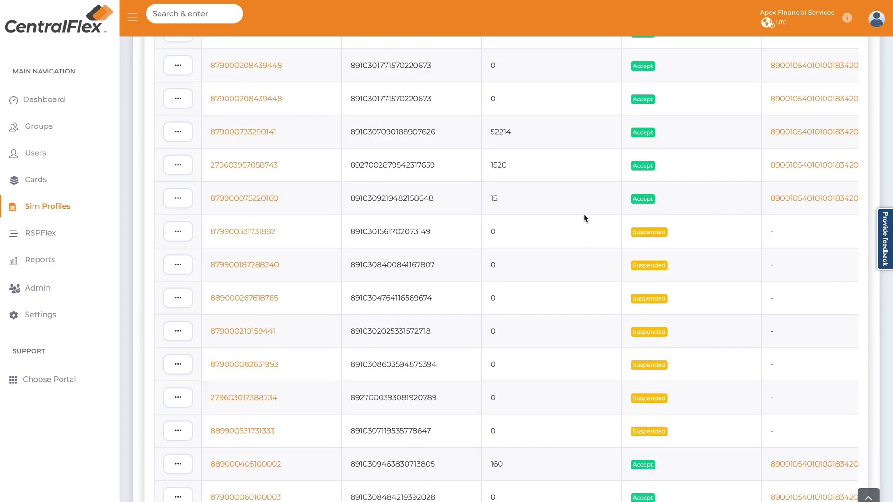
# - Return to the top of the SIM list and go to RSPFlex Portal Batches
pyautogui.scroll(10, 583, 215)
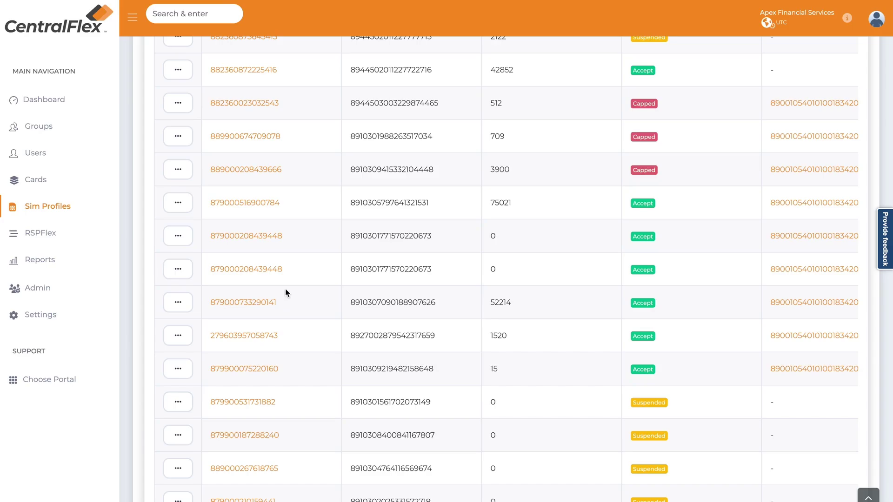
pyautogui.scroll(8, 517, 298)
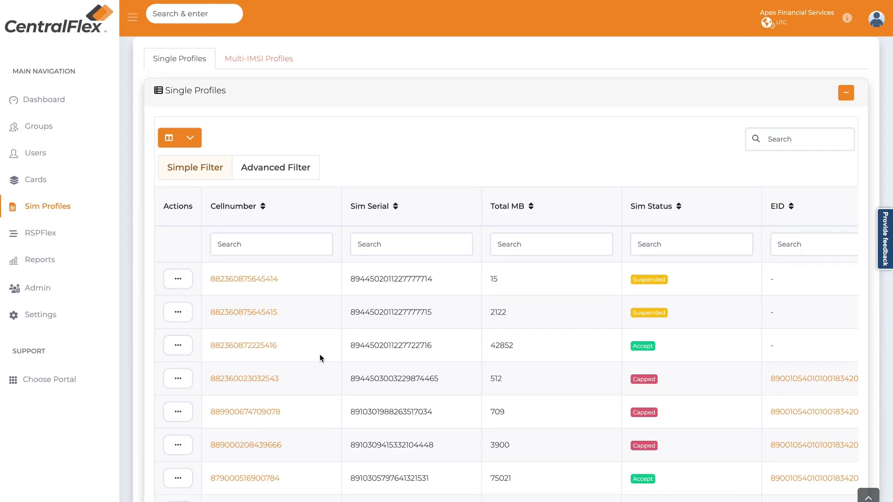
pyautogui.click(41, 234)
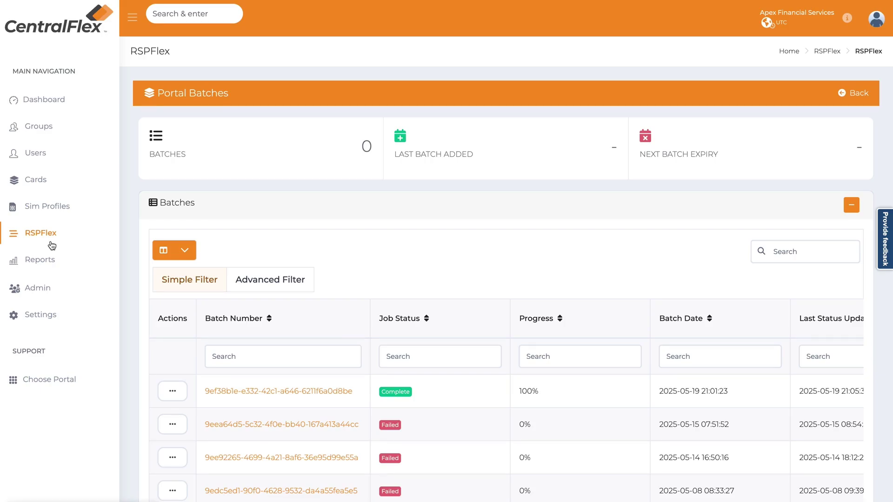
# - Open Reports and scroll through its portal, group, user and SIM usage reports
pyautogui.click(50, 259)
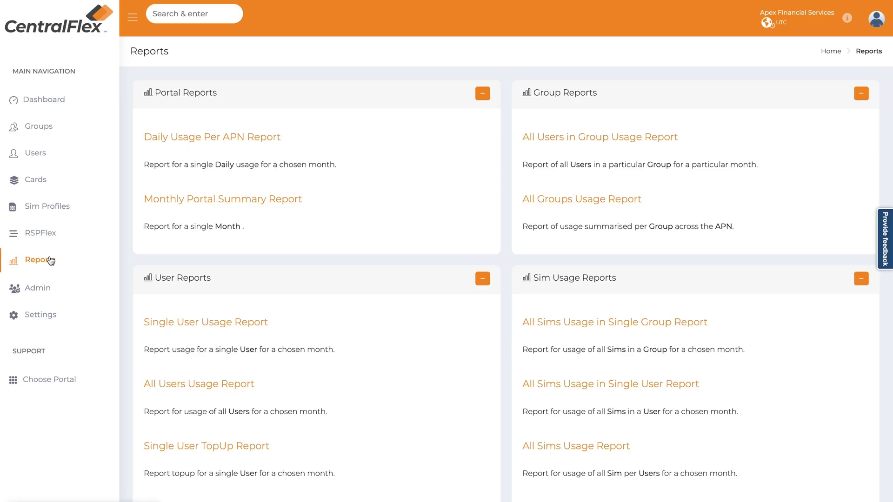
pyautogui.scroll(-15, 574, 265)
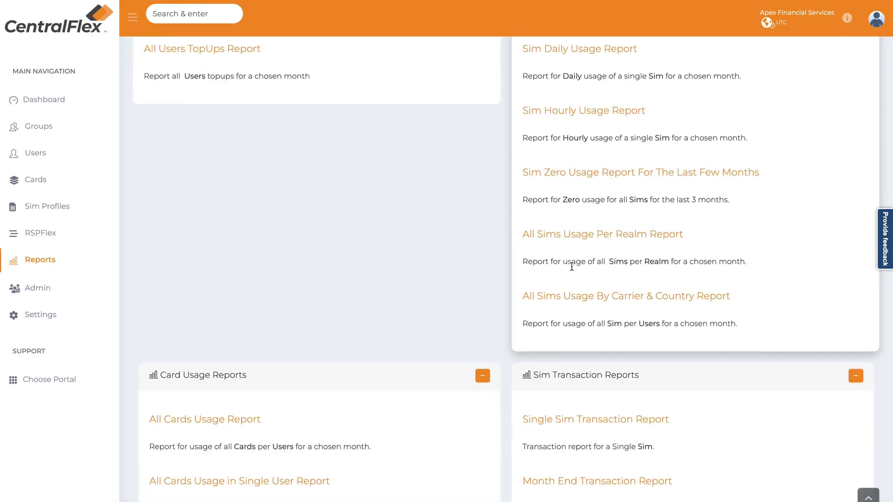
pyautogui.scroll(15, 408, 317)
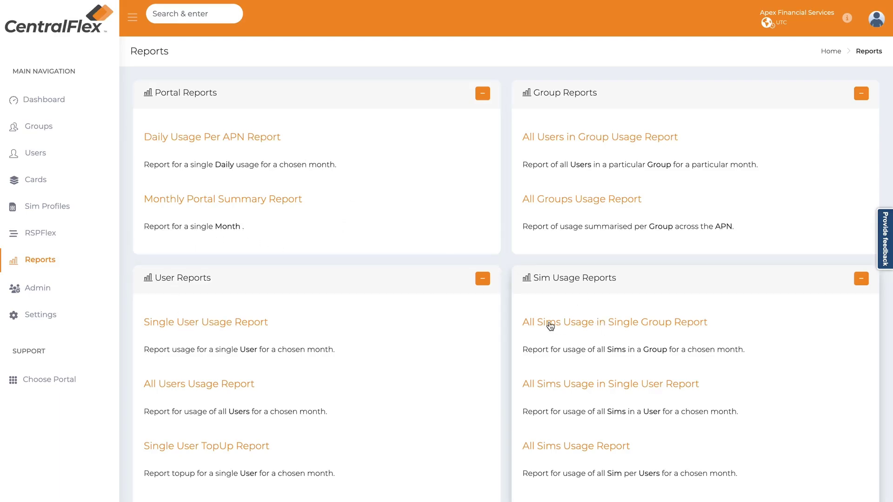
# - Set the All Sims Usage in Single Group Report to May 2025 with no group, then go to Admin Users
pyautogui.click(544, 323)
pyautogui.click(251, 169)
pyautogui.click(232, 257)
pyautogui.click(230, 228)
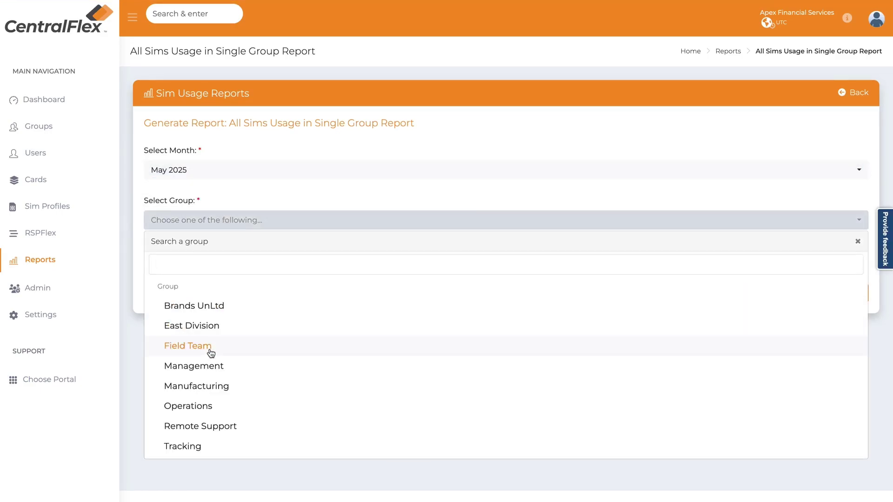
pyautogui.click(336, 152)
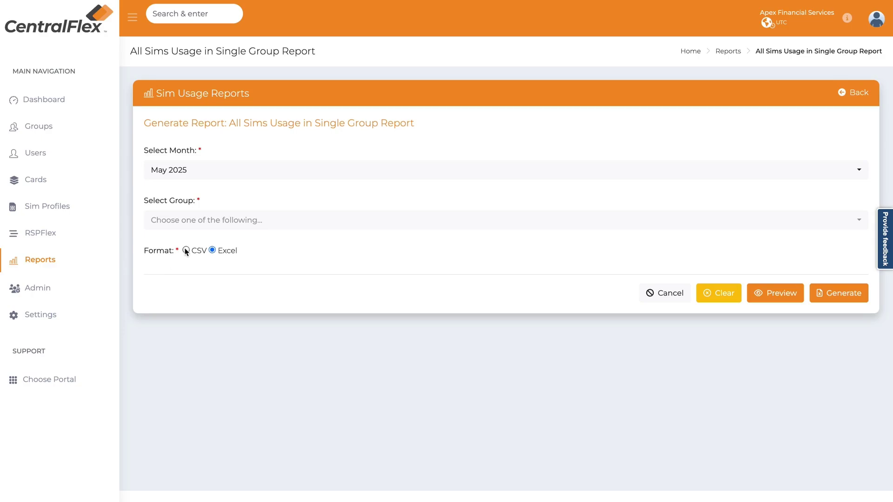
pyautogui.click(57, 291)
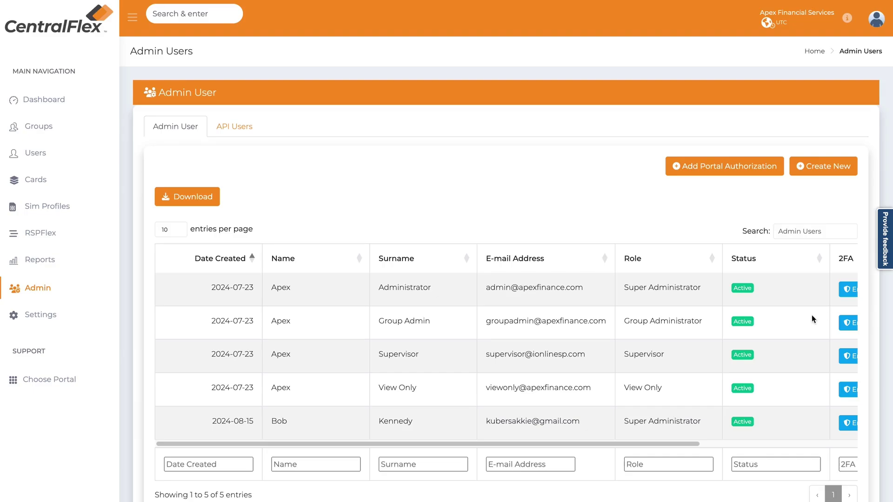
# - Scroll the Admin Users table across to reveal the 2FA and Actions columns
pyautogui.scroll(-1, 811, 315)
pyautogui.moveTo(641, 415); pyautogui.dragTo(826, 431)
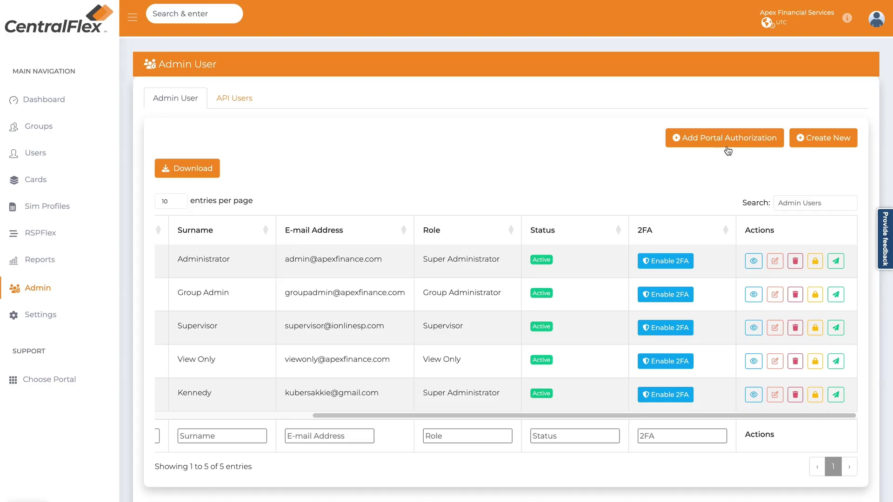
# - Browse the blank Add Admin User form and its Role list without choosing a role
pyautogui.click(825, 138)
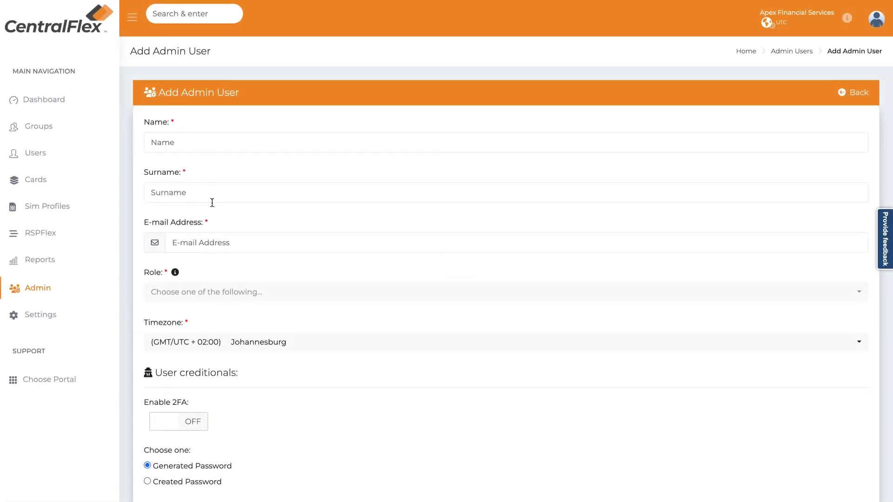
pyautogui.scroll(-1, 213, 240)
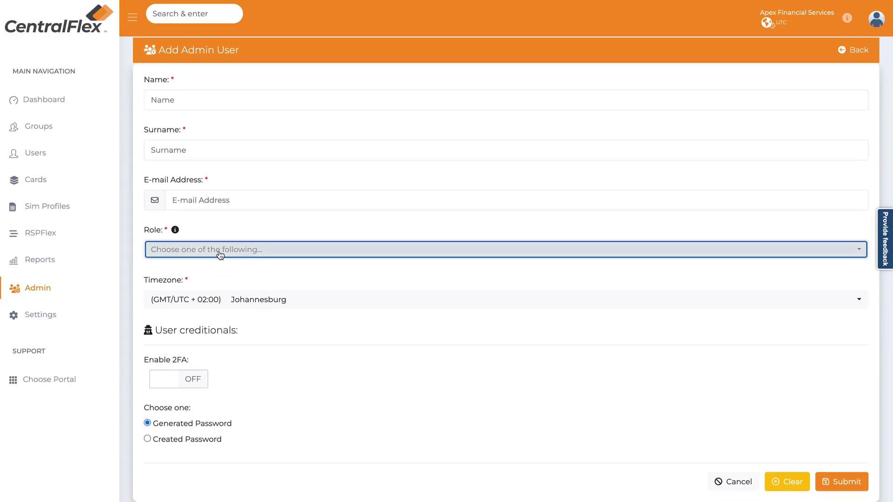
pyautogui.click(220, 254)
pyautogui.scroll(-1, 249, 367)
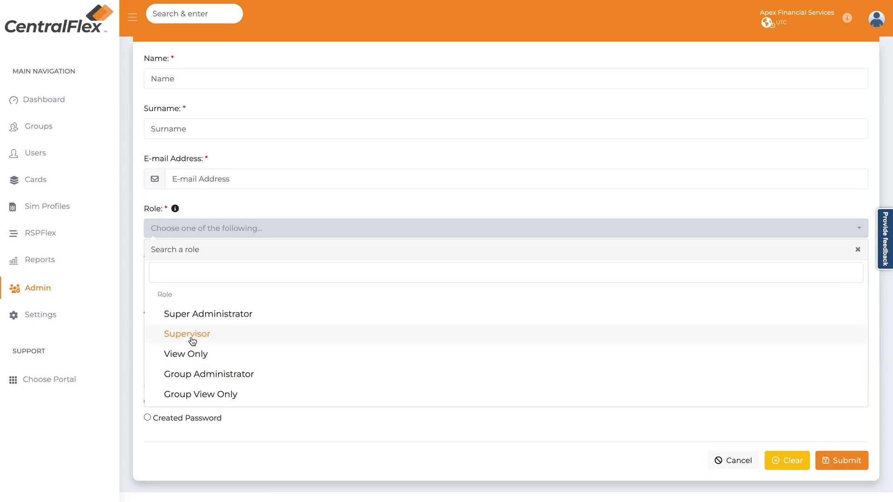
pyautogui.click(88, 321)
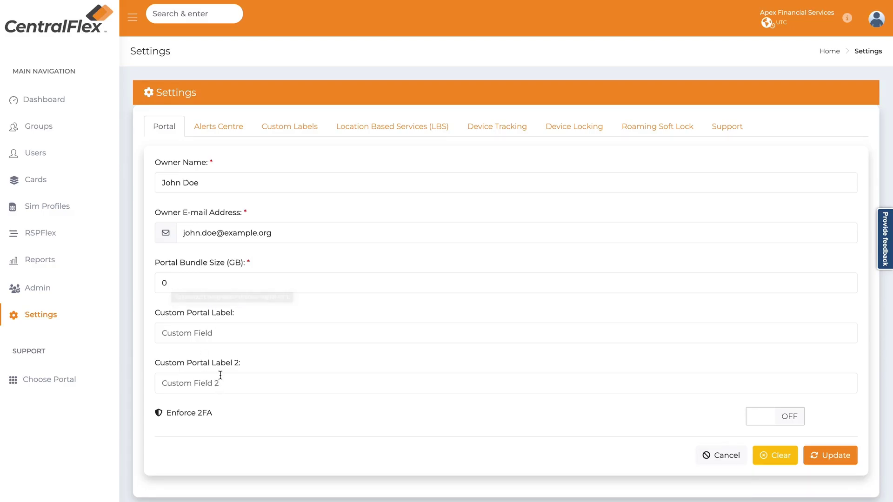
# - Set the Alerts Centre User Level 4 threshold to 50%
pyautogui.moveTo(159, 312); pyautogui.dragTo(210, 318)
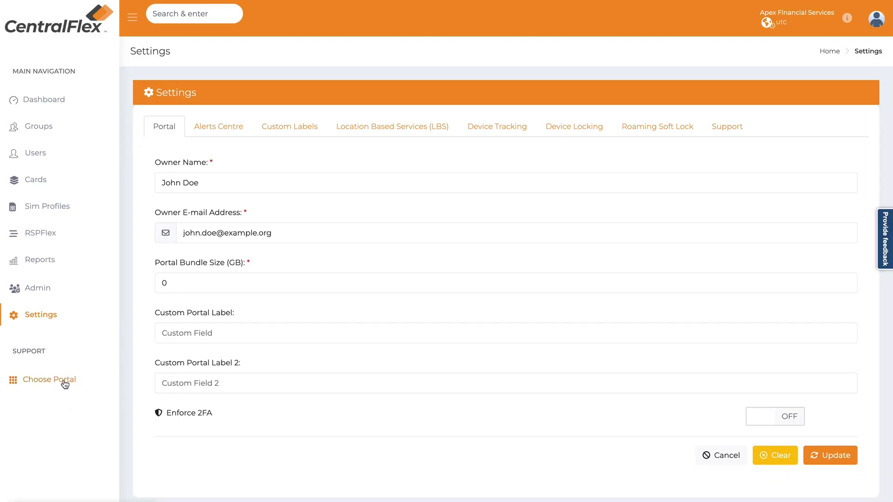
pyautogui.click(226, 133)
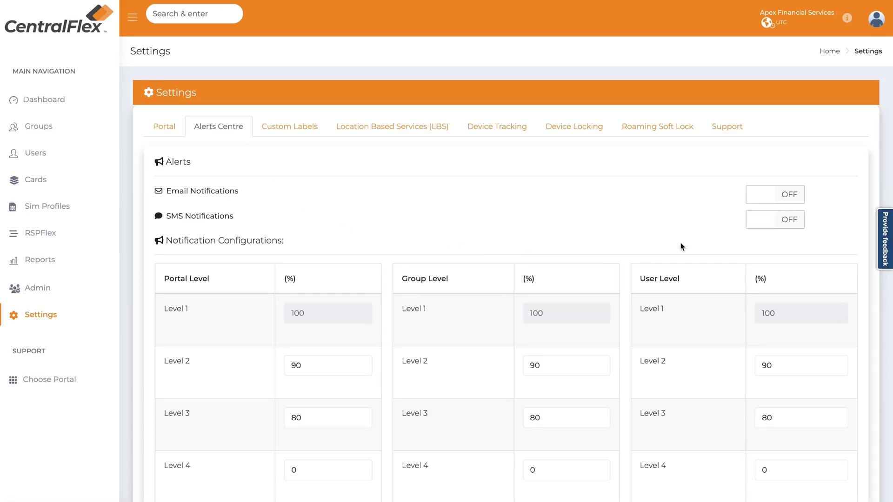
pyautogui.scroll(-3, 674, 247)
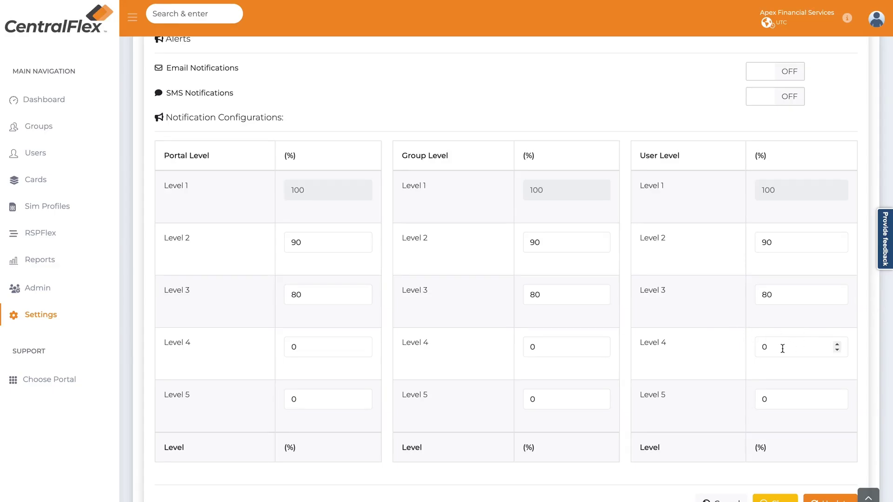
pyautogui.moveTo(769, 346); pyautogui.dragTo(755, 348)
pyautogui.write('50')
pyautogui.scroll(-3, 704, 353)
pyautogui.scroll(5, 430, 244)
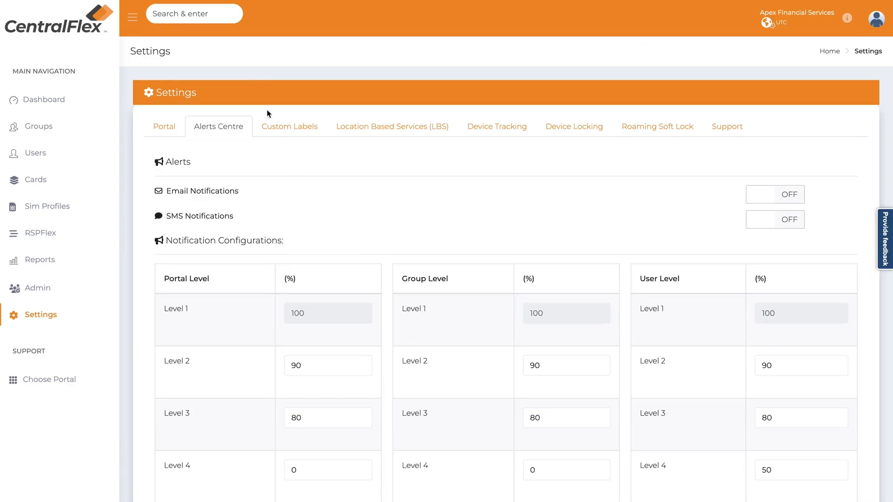
# - Scroll through the Custom Labels settings, then view the LBS tab with Portal on and all groups off
pyautogui.click(288, 126)
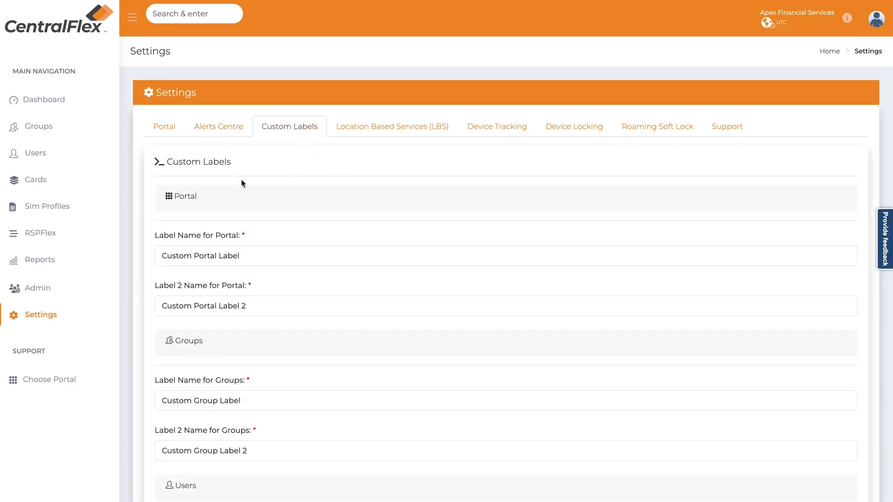
pyautogui.scroll(-1, 244, 209)
pyautogui.scroll(-1, 249, 226)
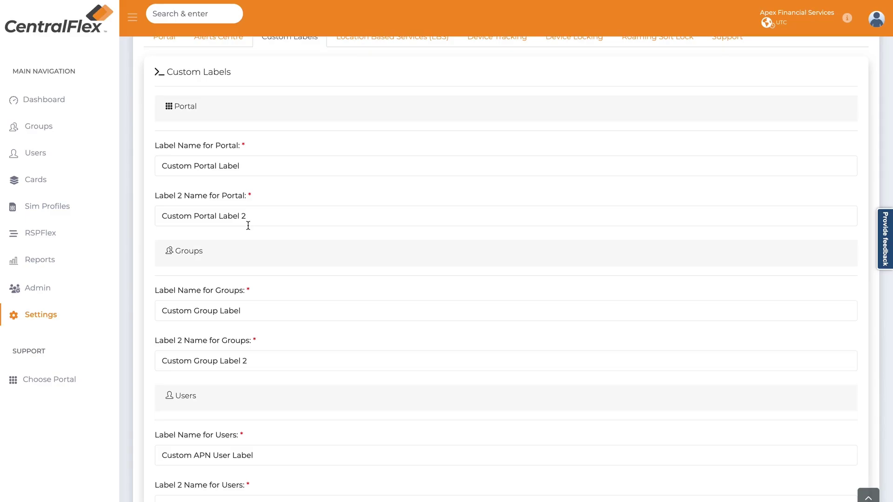
pyautogui.scroll(-5, 248, 226)
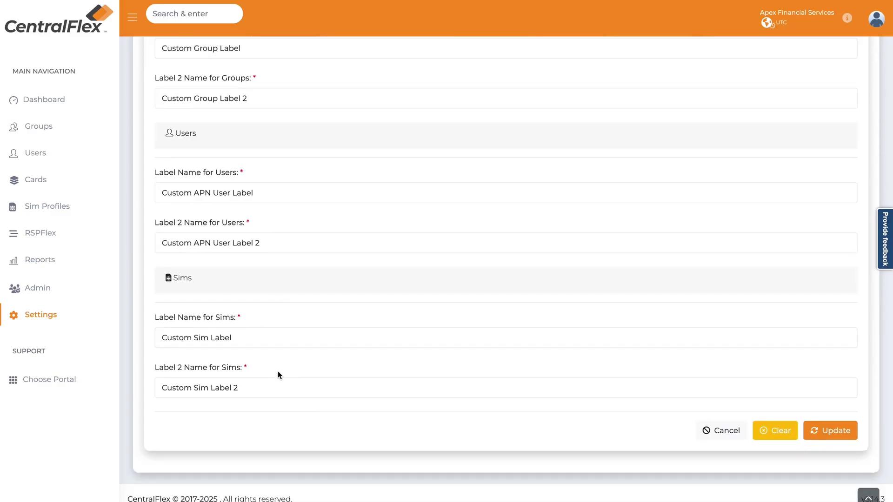
pyautogui.scroll(4, 278, 371)
pyautogui.scroll(3, 278, 369)
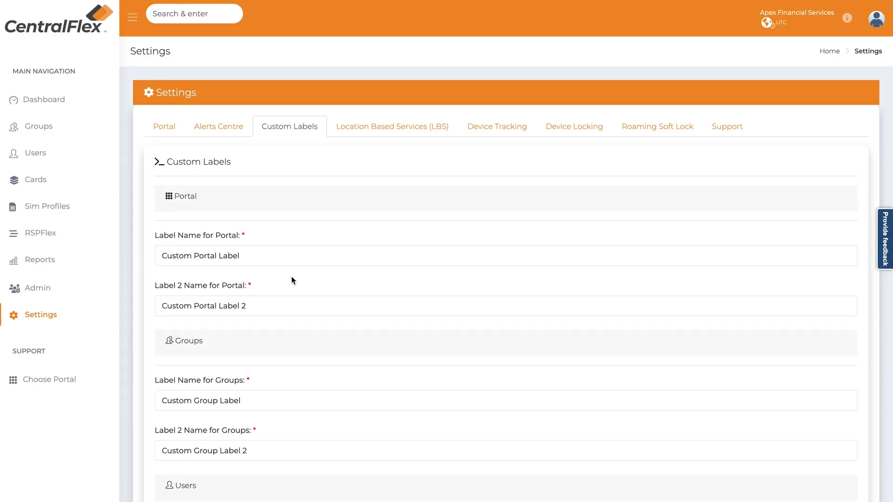
pyautogui.click(399, 131)
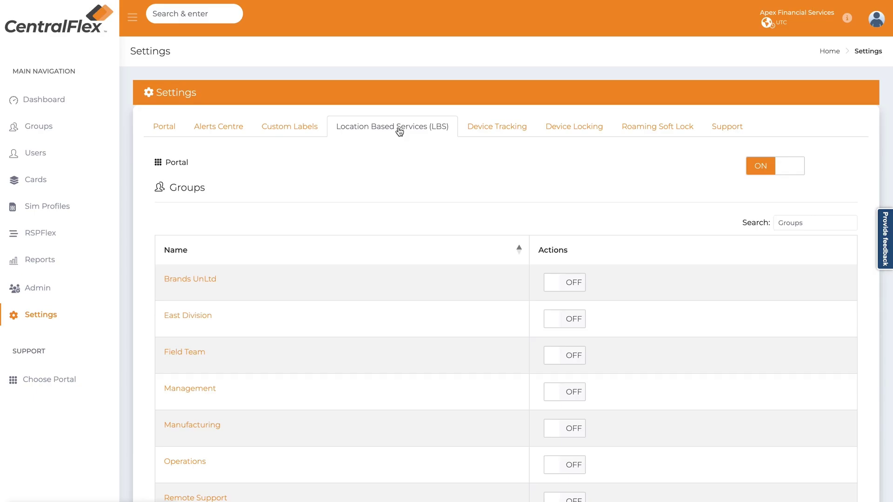
# - View the Device Tracking settings, then Device Locking with its single Portal switch on
pyautogui.click(494, 132)
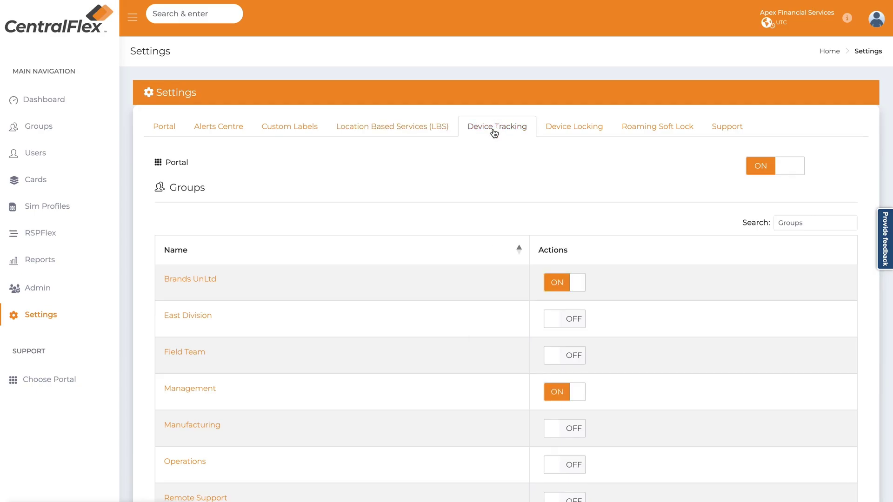
pyautogui.click(574, 129)
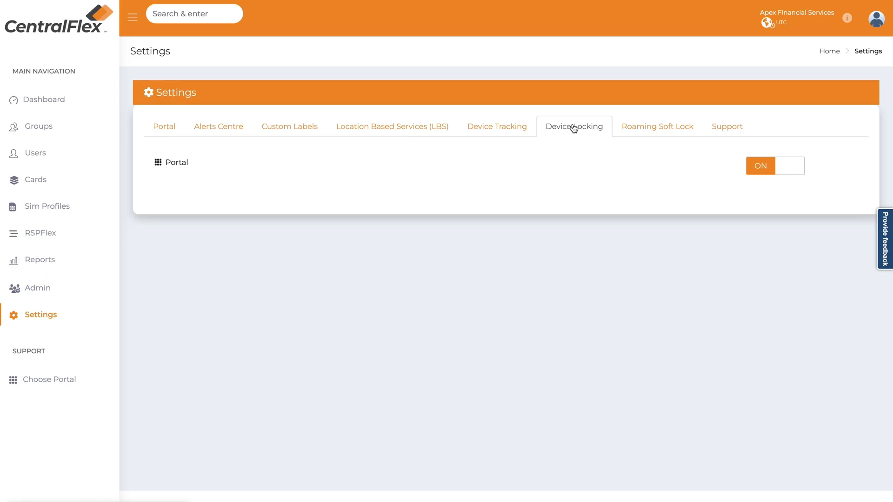
# - Review the Support settings (Cloud Knowledge Base off, contact number set), then return to the Dashboard
pyautogui.click(731, 131)
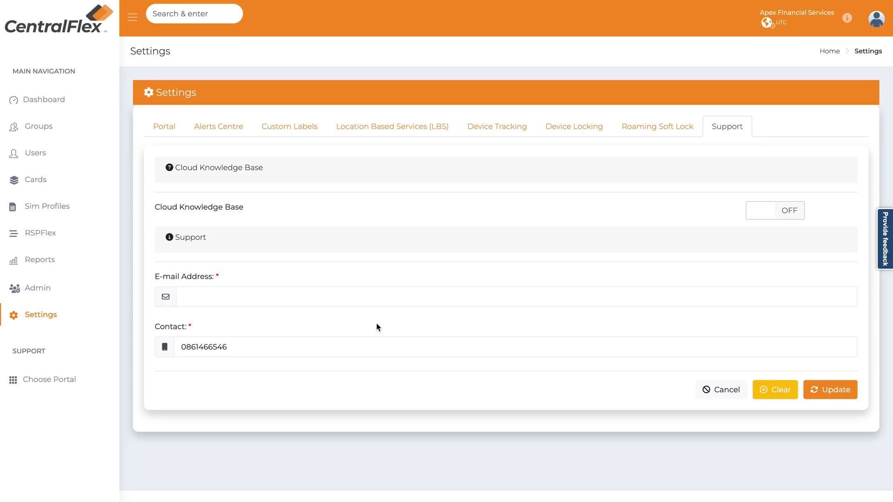
pyautogui.click(44, 100)
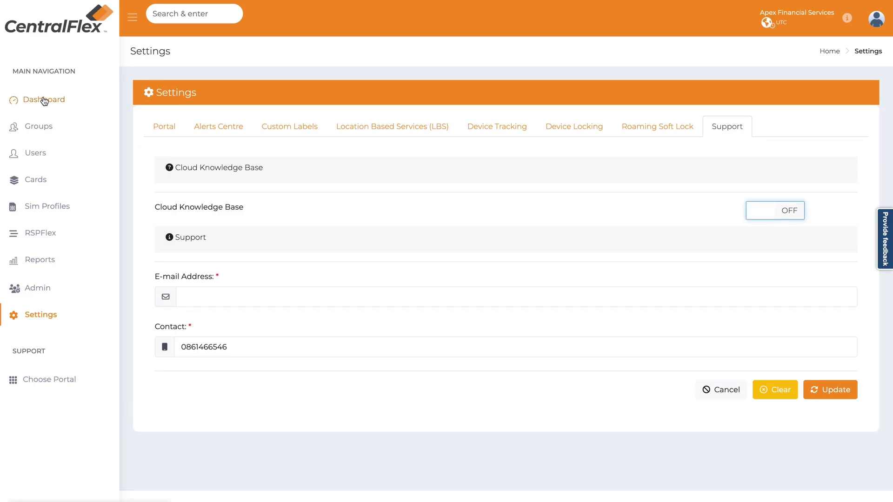